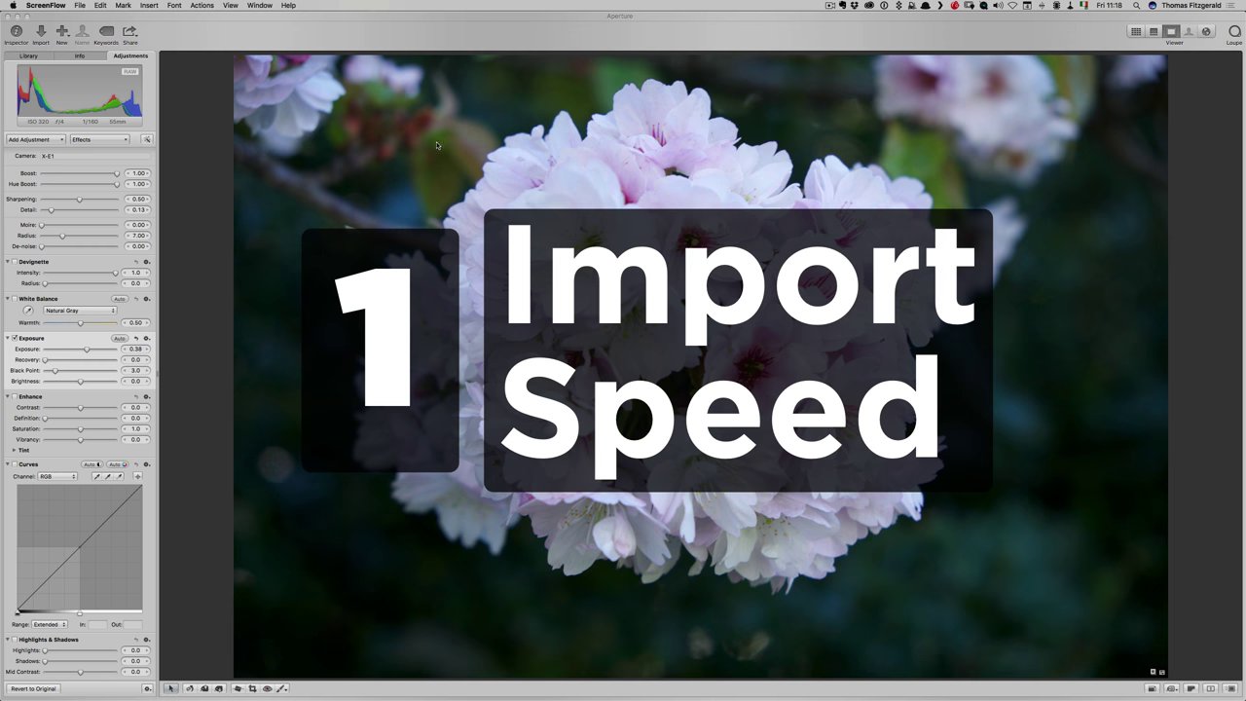
Show the Library projects list and open the import browser for the camera's 346 files
click(33, 57)
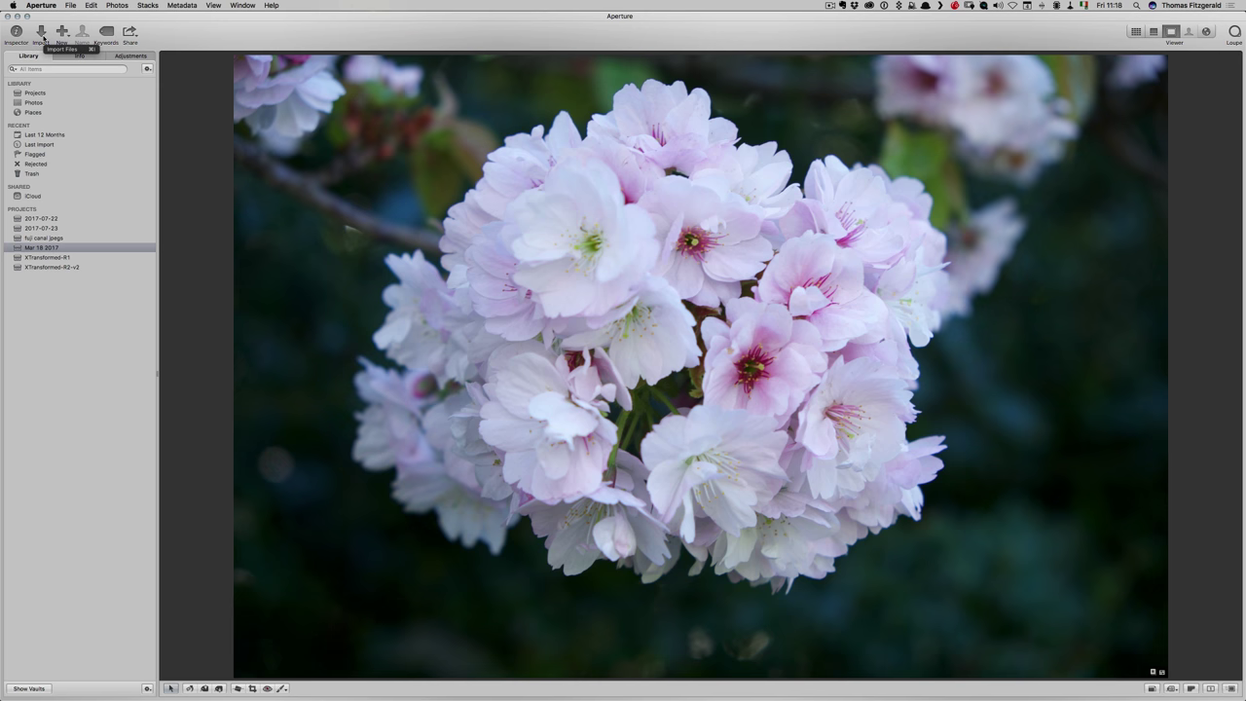
click(42, 33)
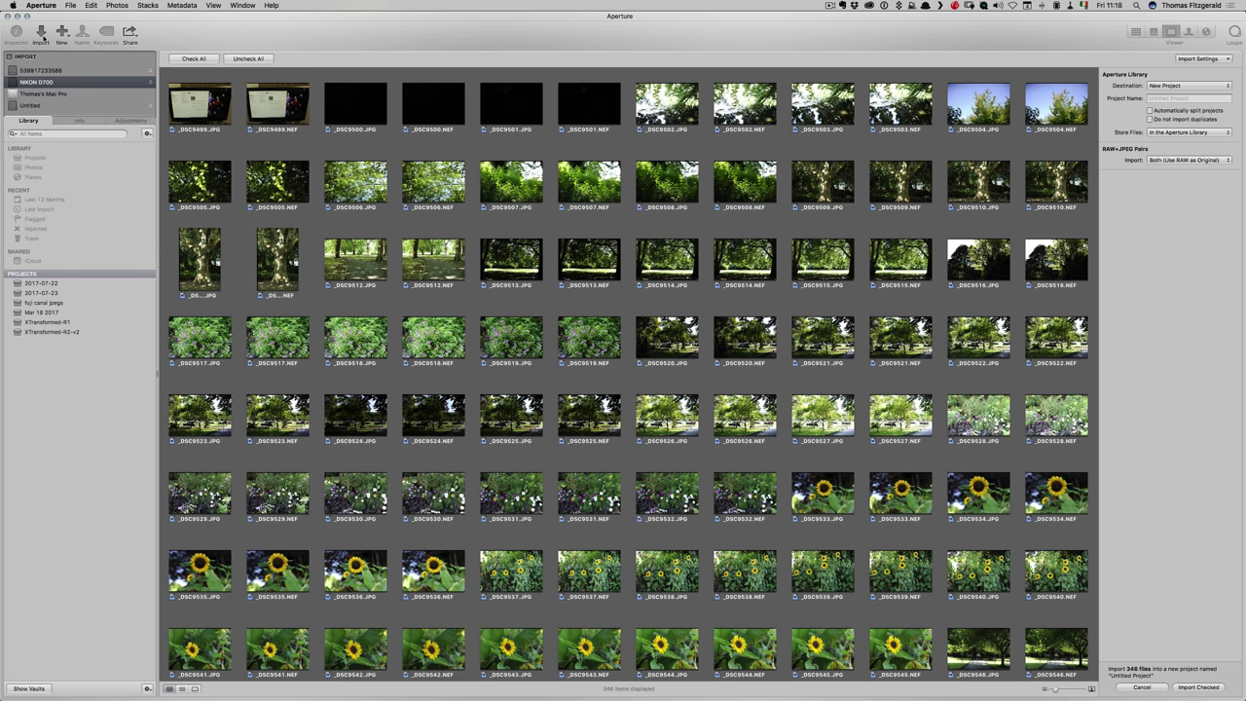
Import the camera photos into new project 'test', using JPEG as original for RAW+JPEG pairs
scroll(665, 185, down, 10)
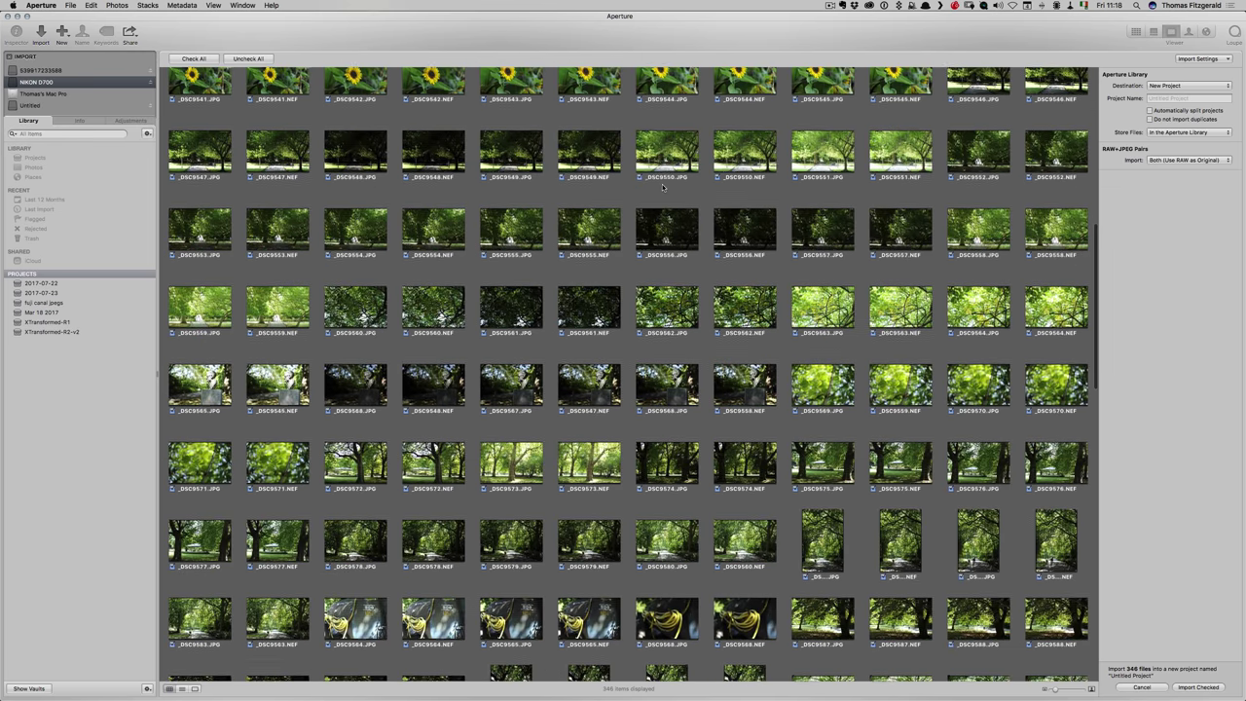
scroll(665, 183, up, 10)
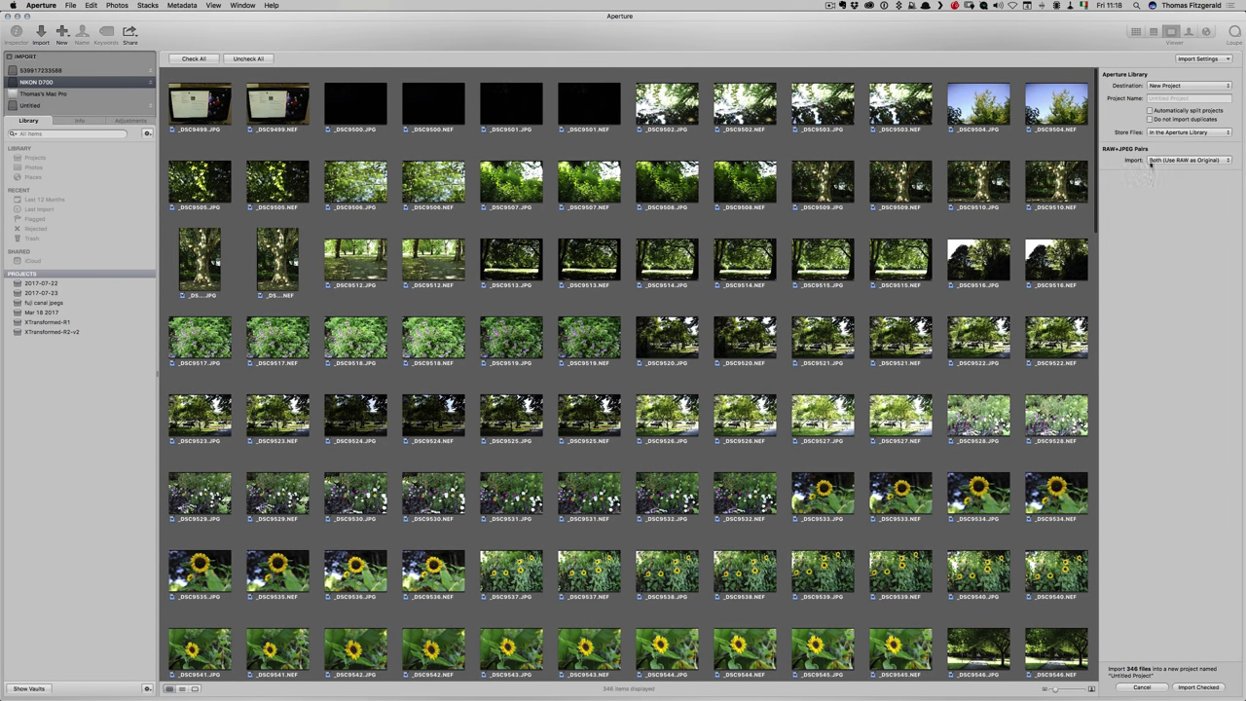
click(1153, 161)
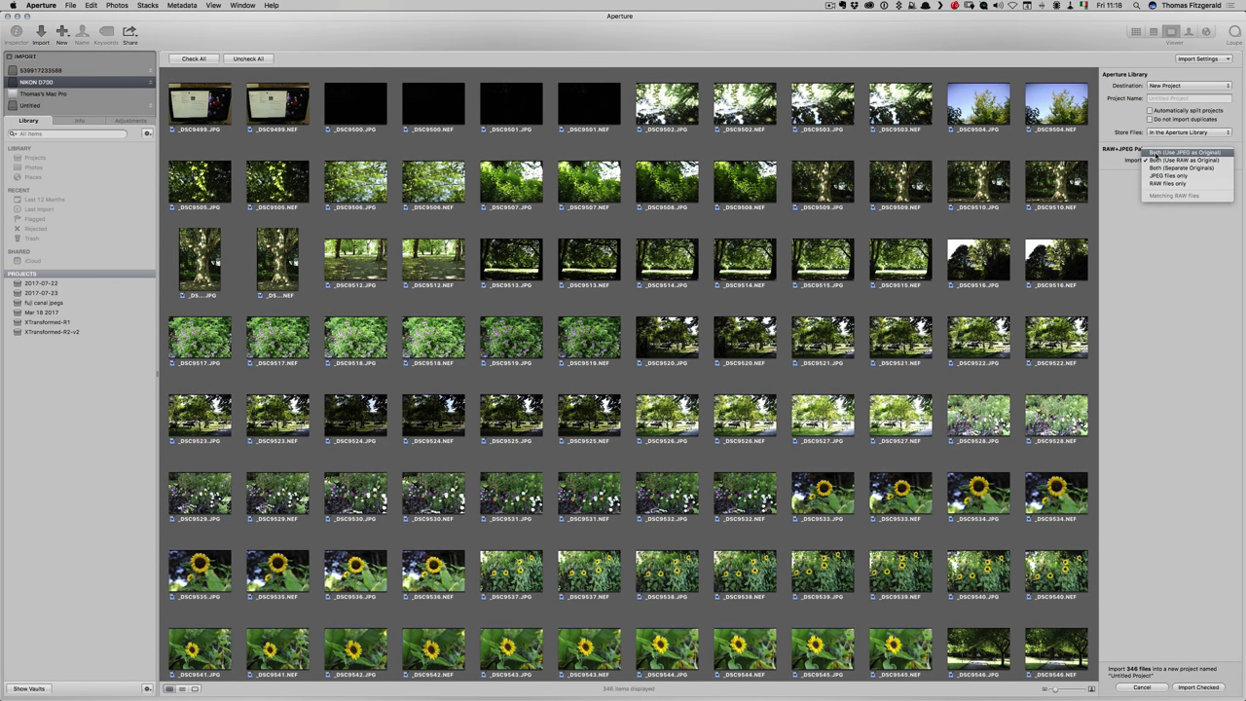
click(1157, 153)
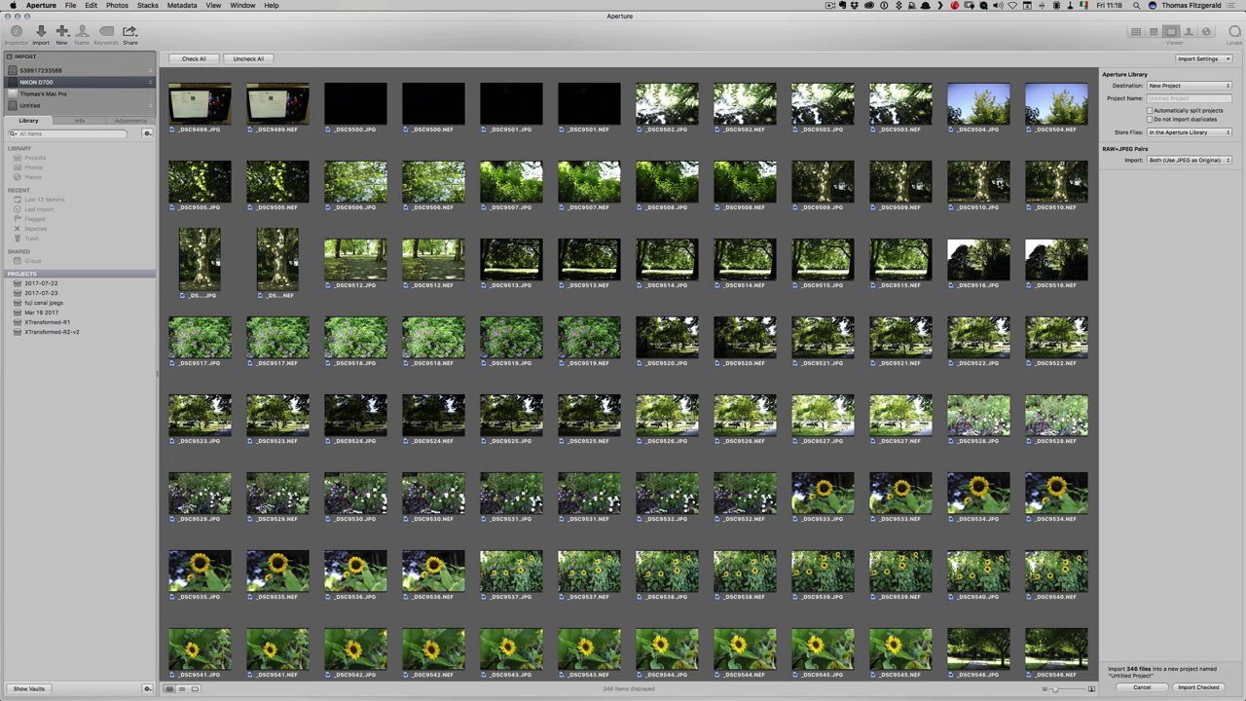
click(1174, 99)
text(test)
click(1204, 686)
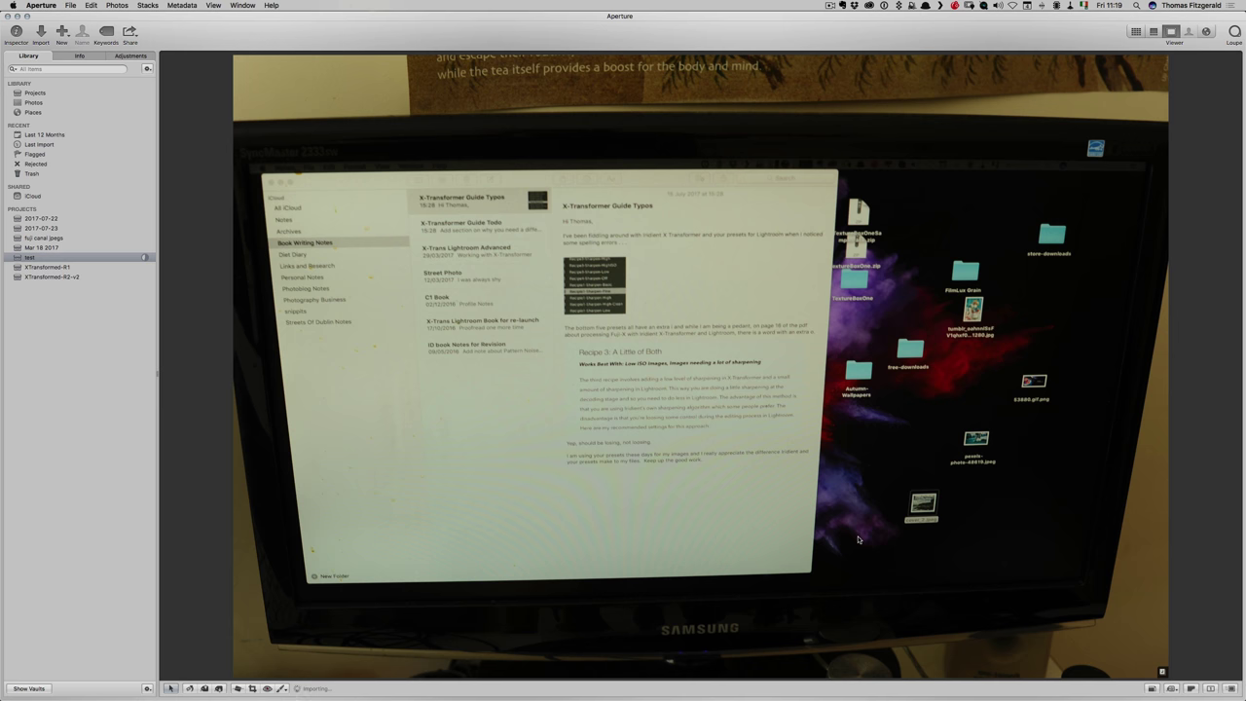
View sunflower photos full size in sequence, then check the import progress (13 of 346)
key(v)
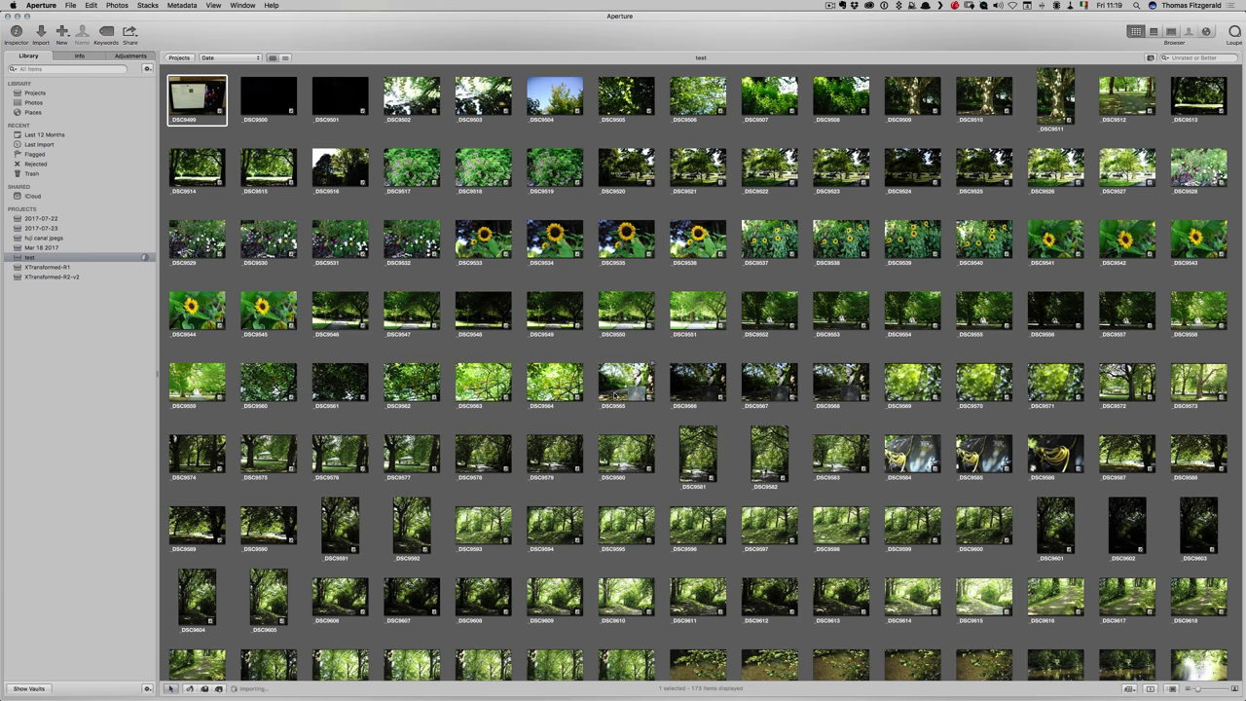
scroll(614, 394, down, 3)
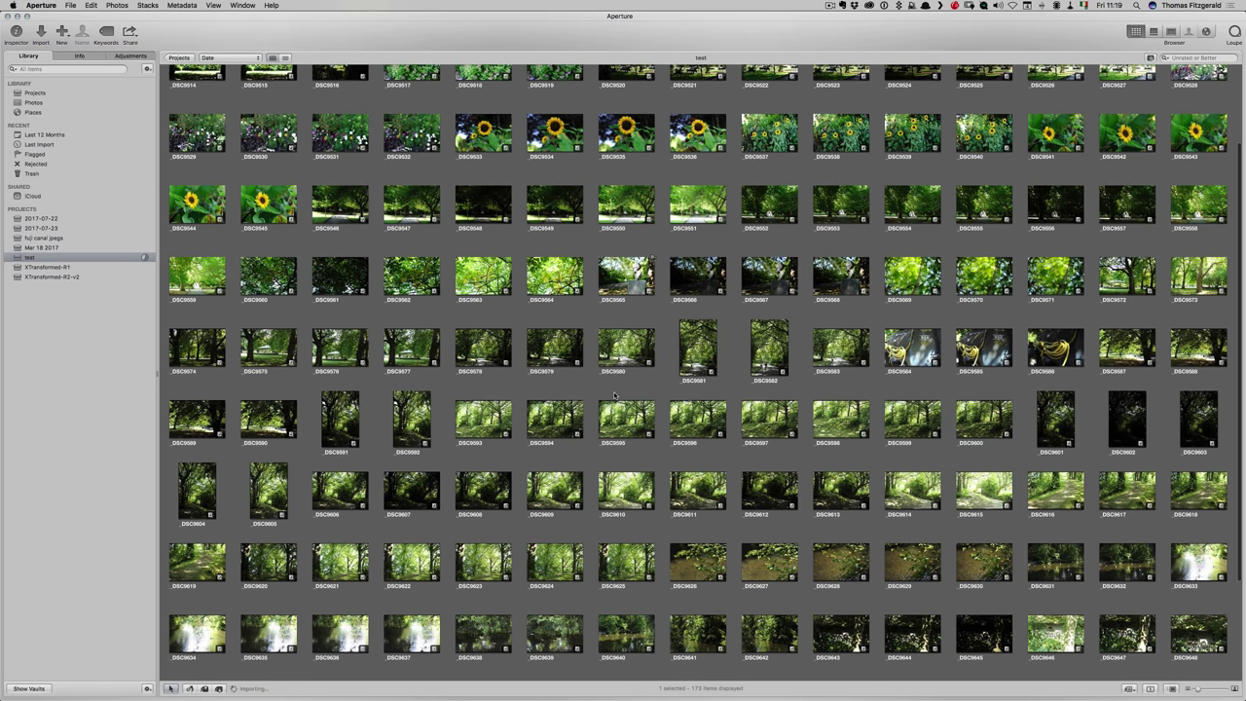
double_click(560, 132)
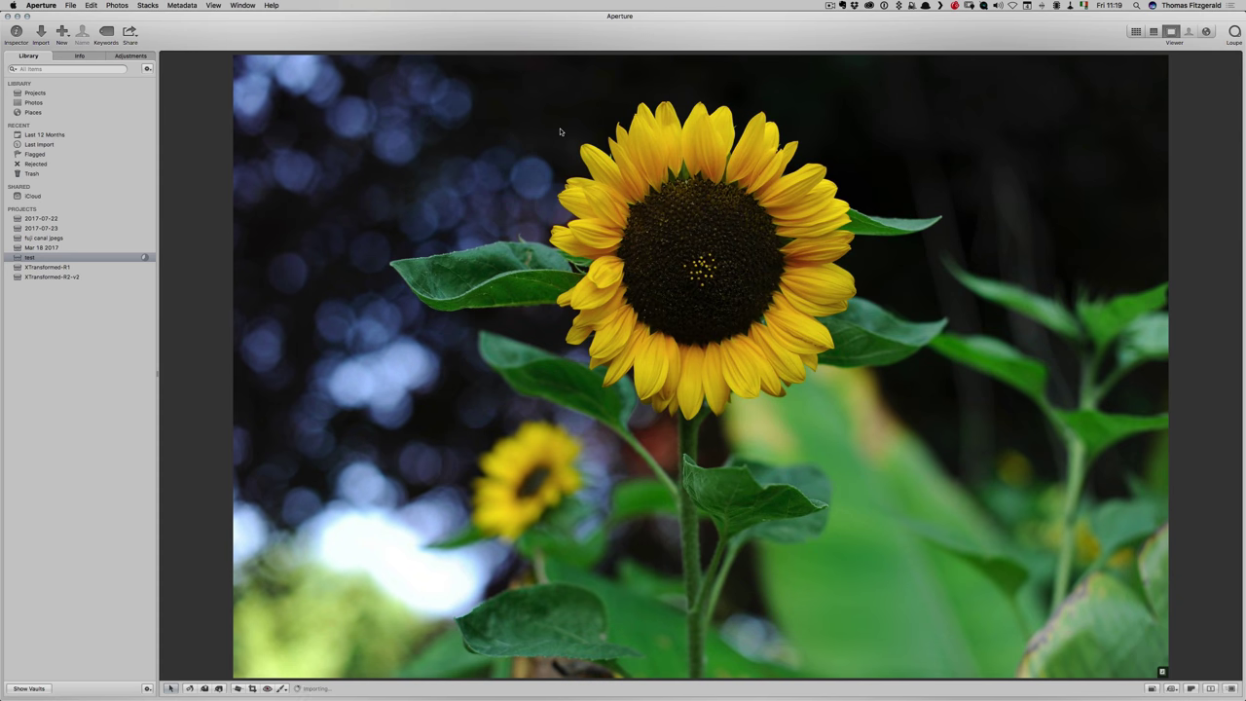
key(Right)
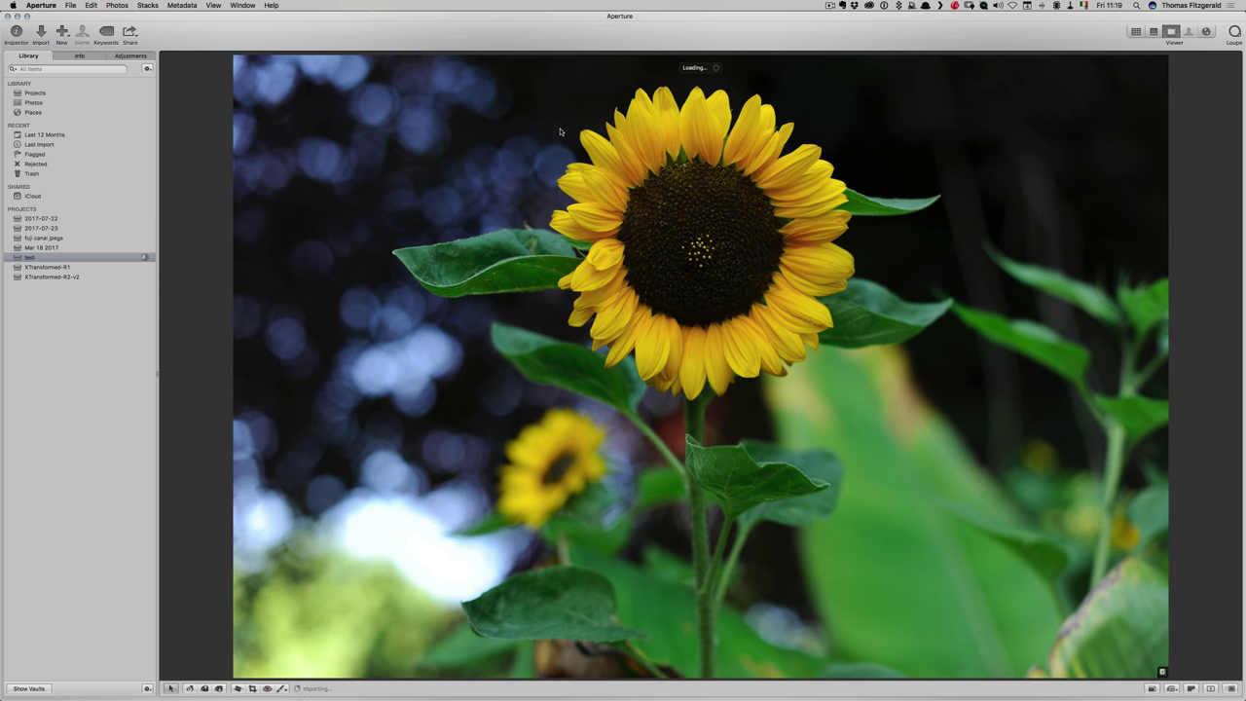
key(Right)
key(Right)
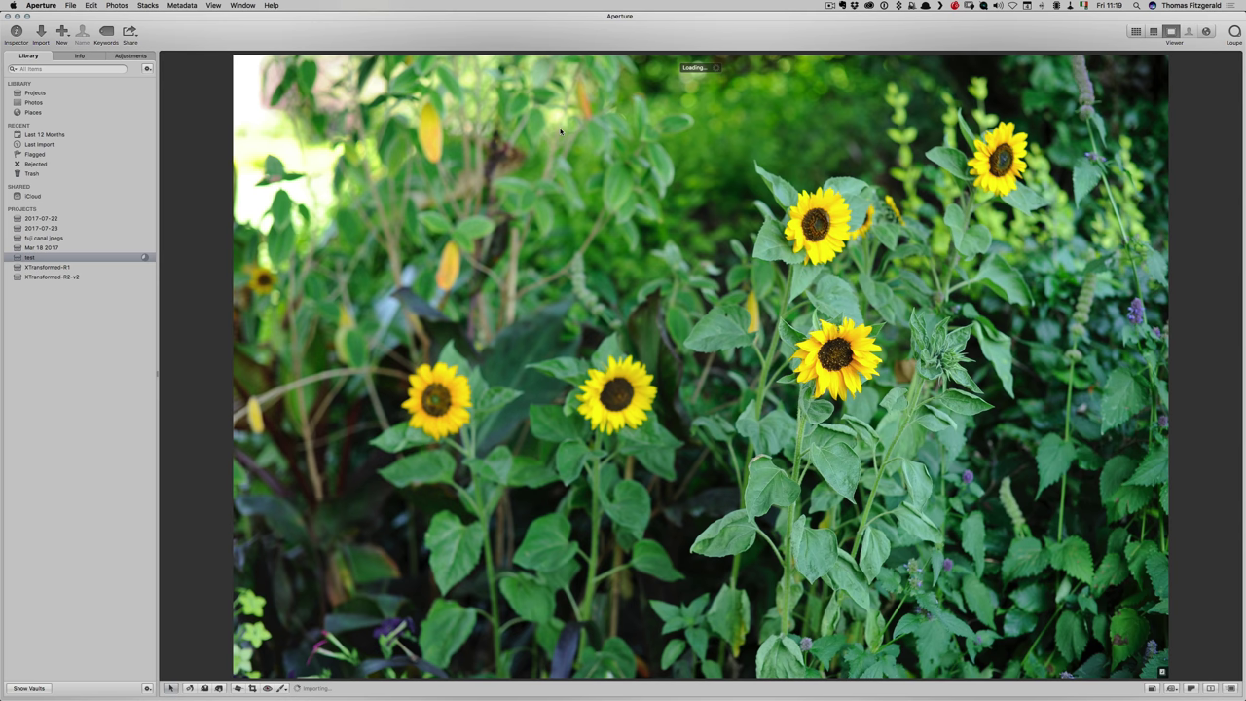
key(Right)
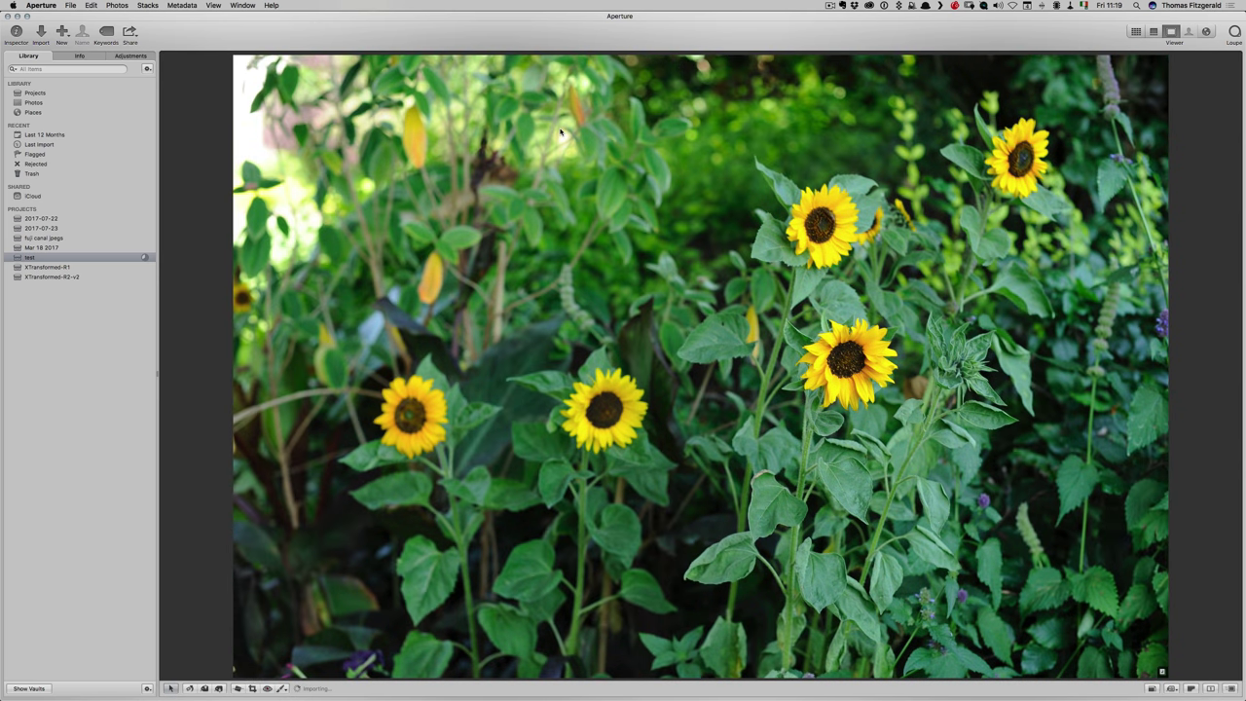
key(Right)
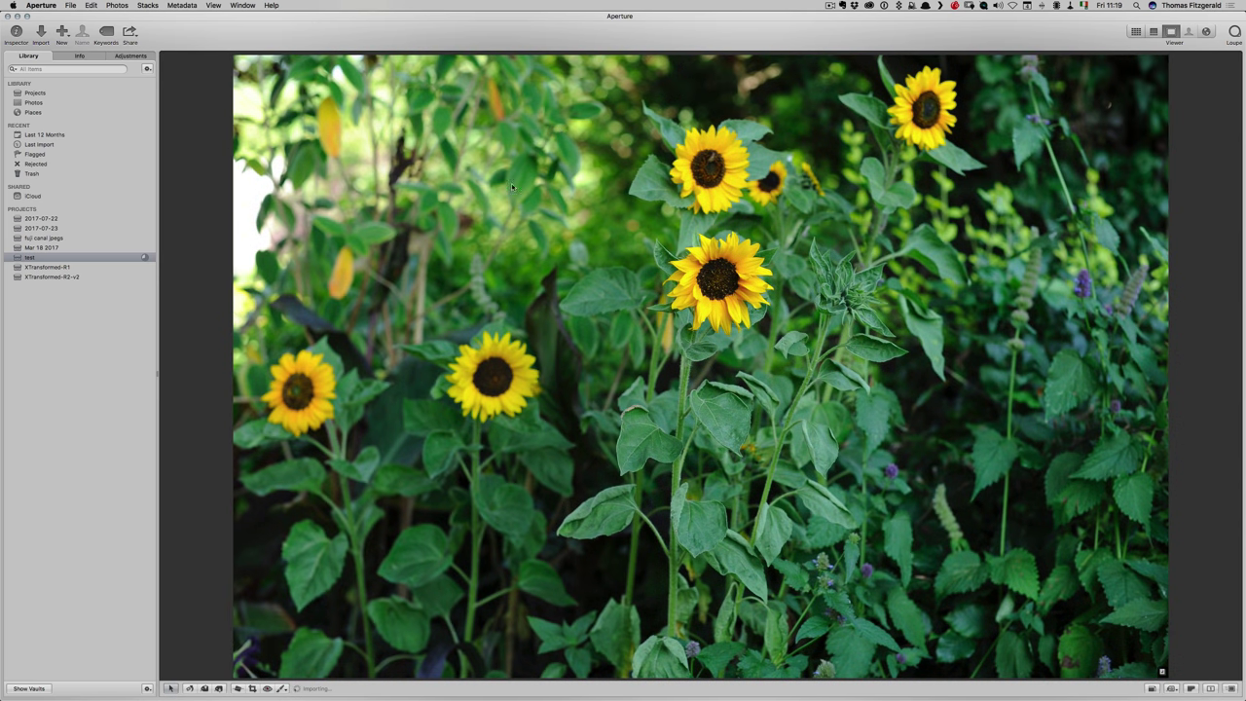
click(309, 691)
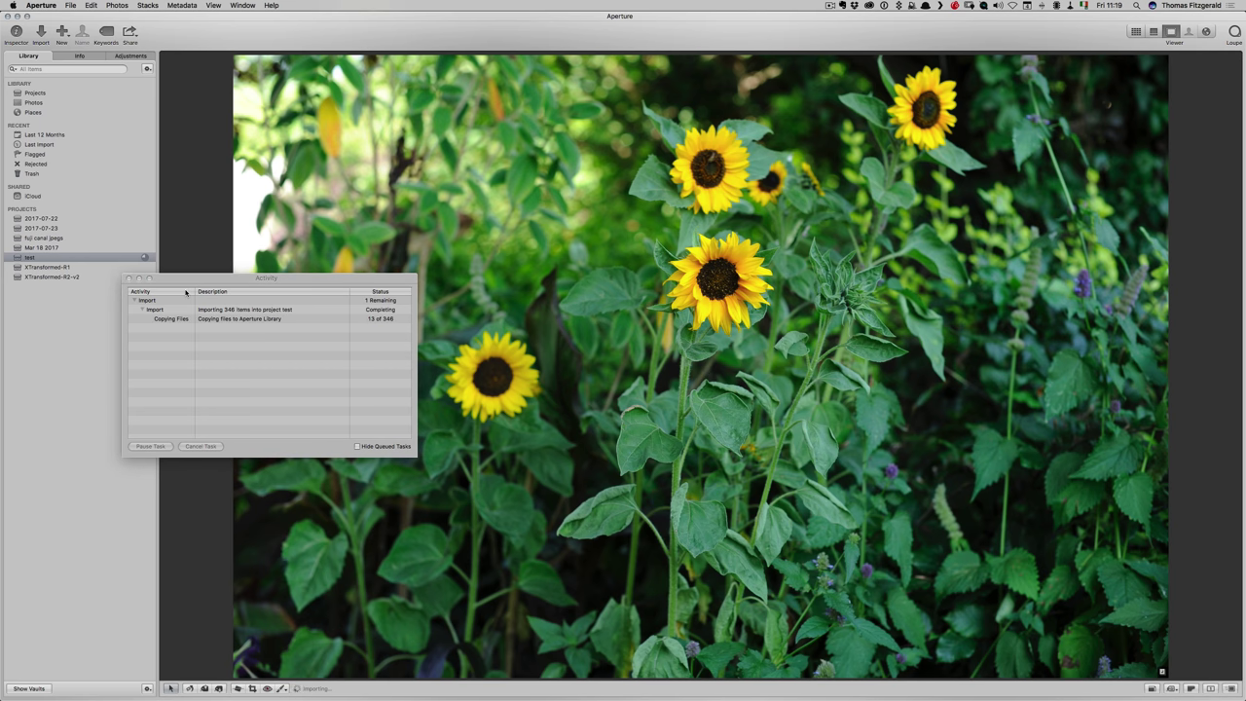
Close the Activity window and step through the sunflower and park path photos
click(127, 278)
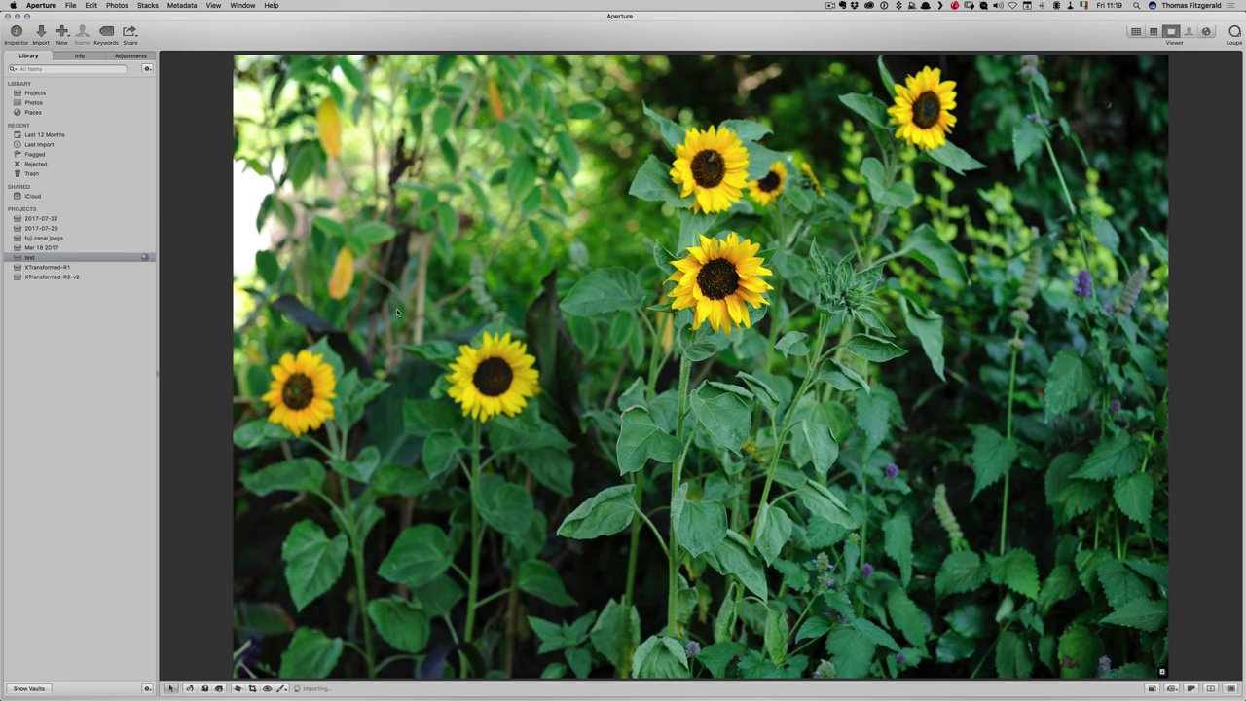
key(Right)
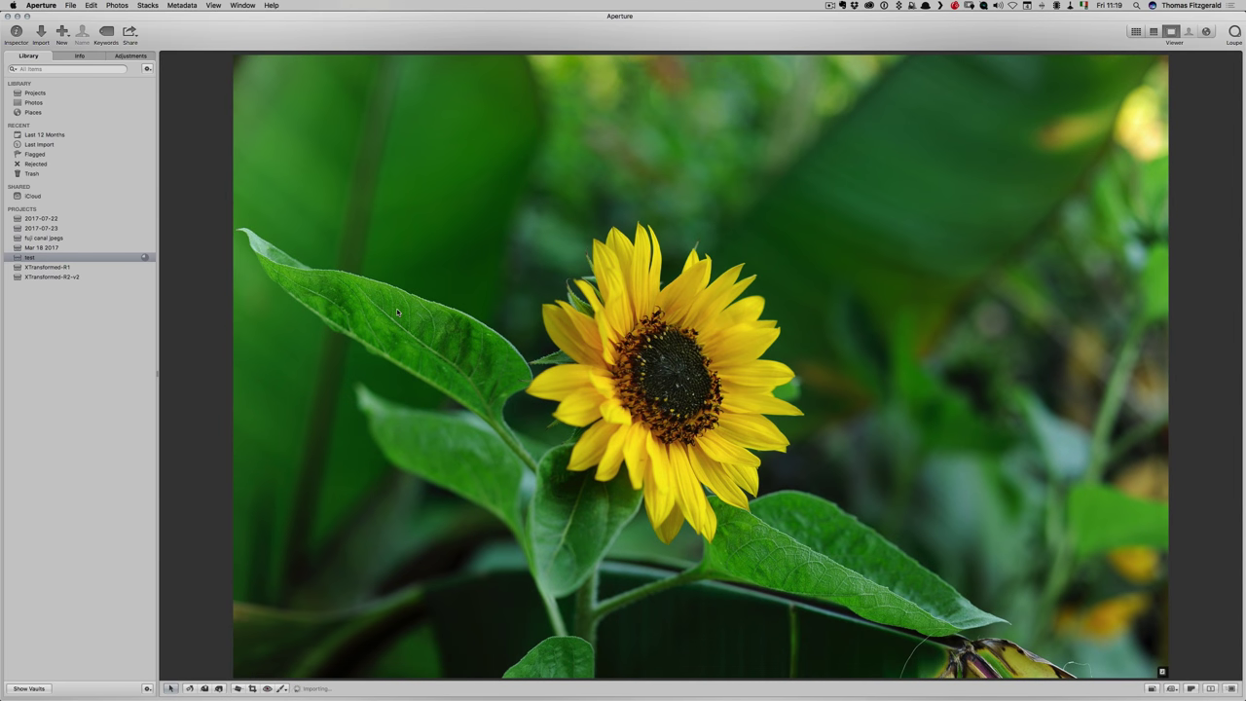
key(Right)
key(Right)
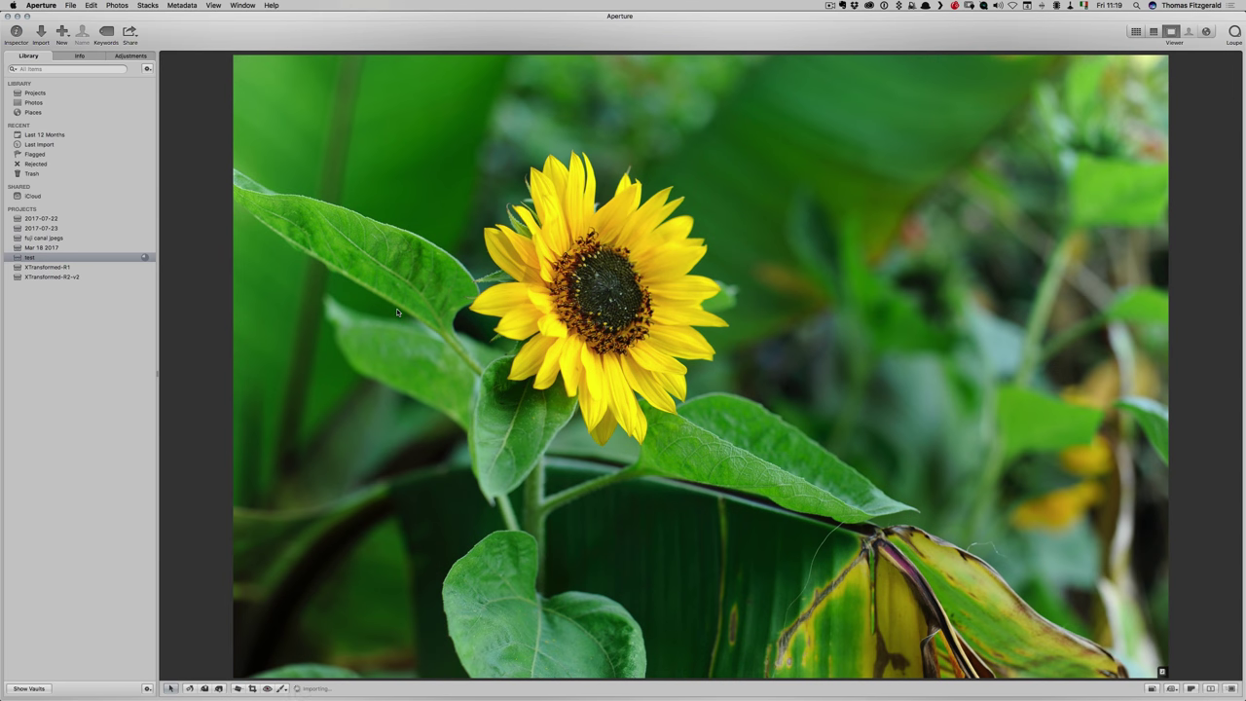
key(Right)
key(Right)
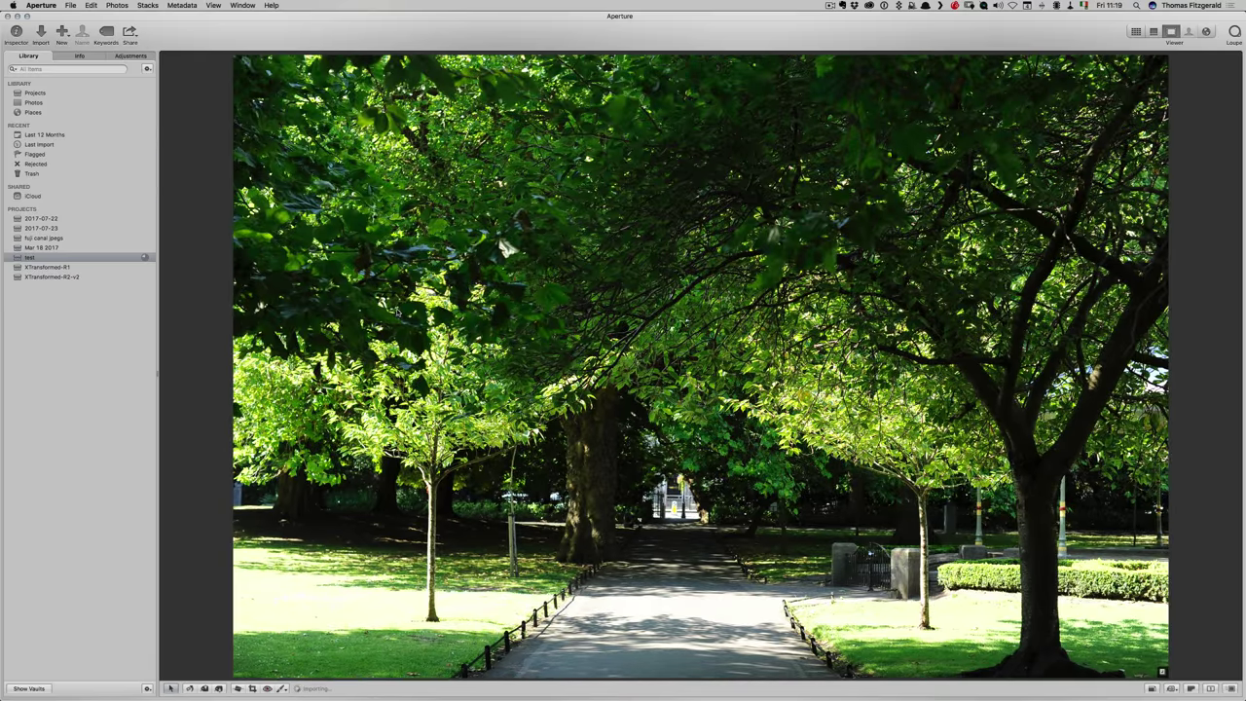
key(Right)
key(Right)
key(Right)
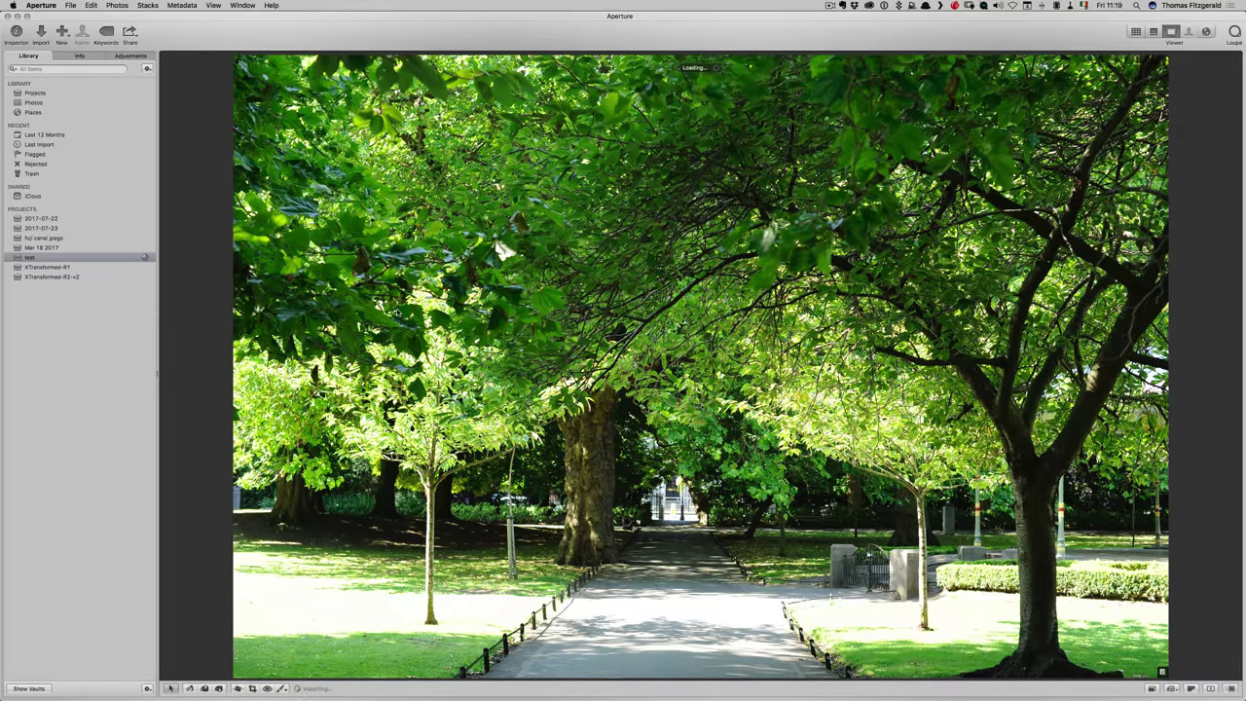
key(Right)
key(Right)
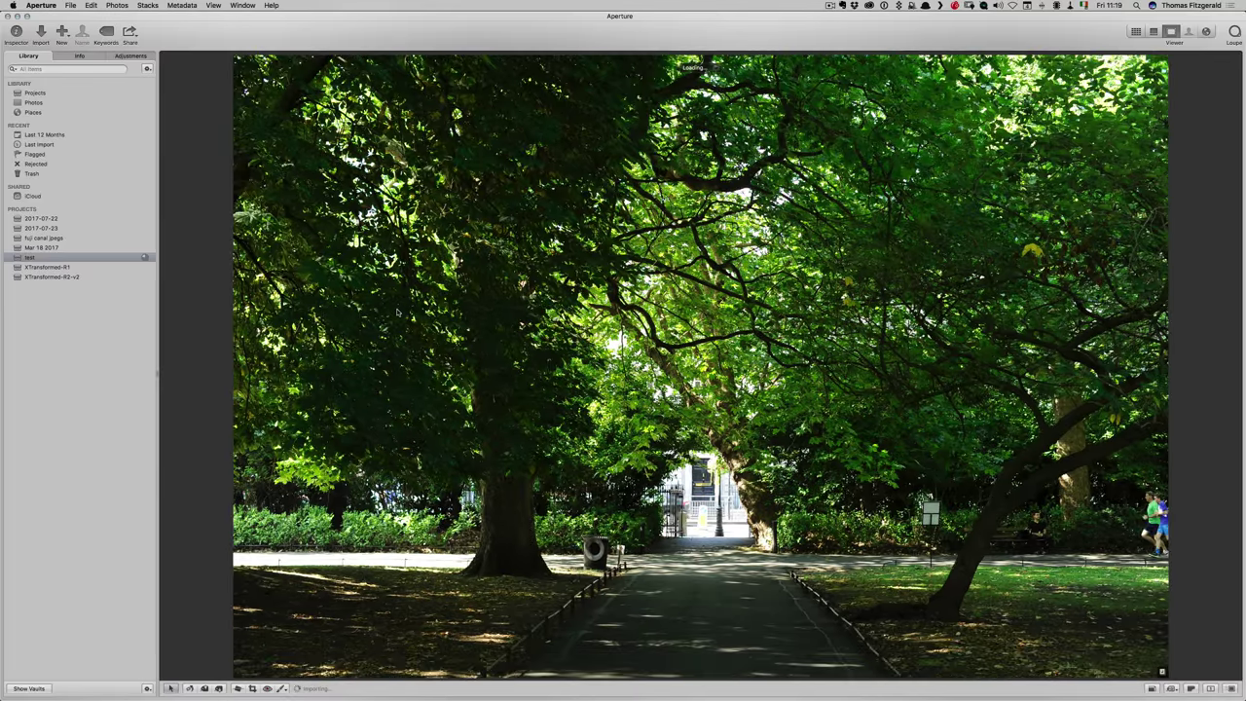
key(Right)
key(Right)
key(Right)
key(Right)
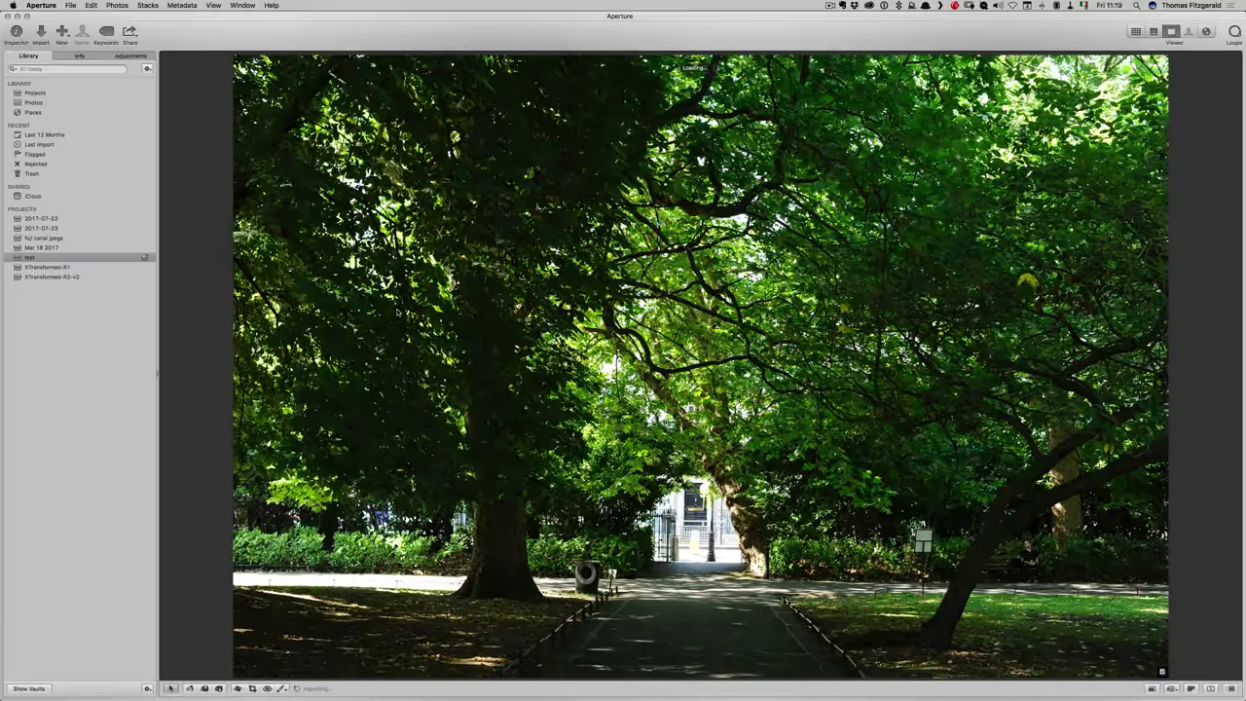
Advance to more sunflowers, view one at 100%, and return to the thumbnail grid
key(Right)
key(Right)
key(Right)
key(Right)
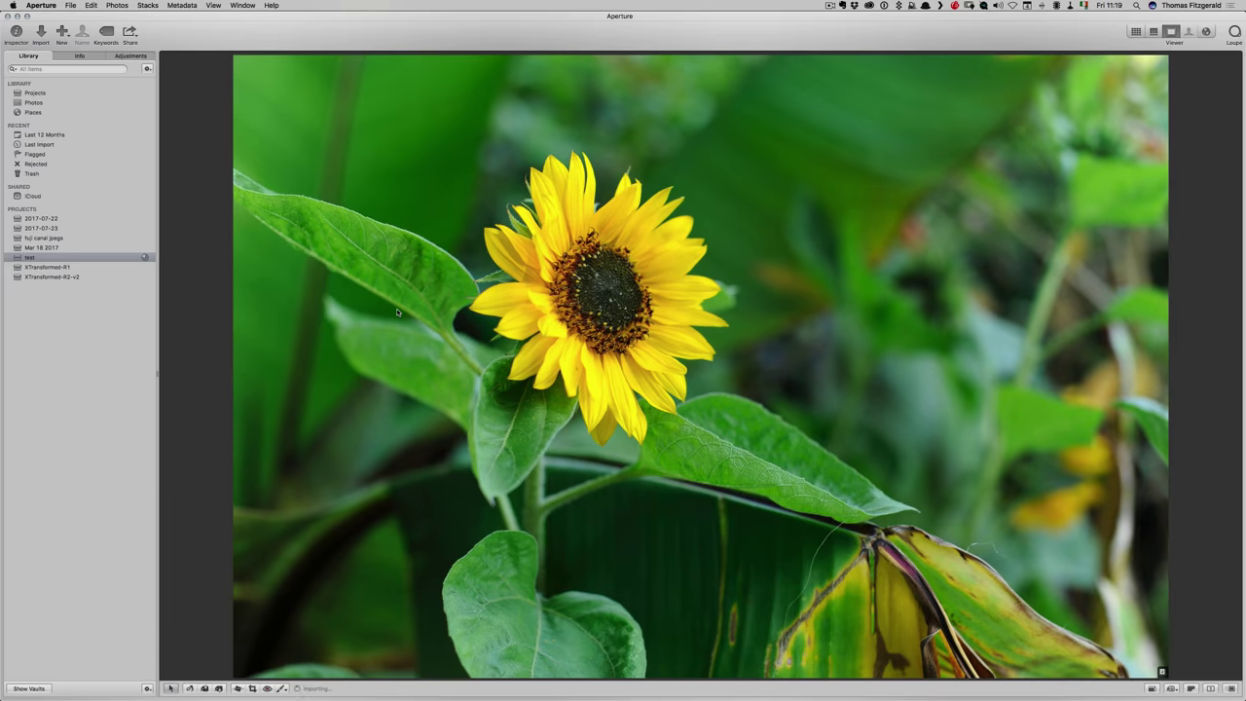
key(Right)
key(Right)
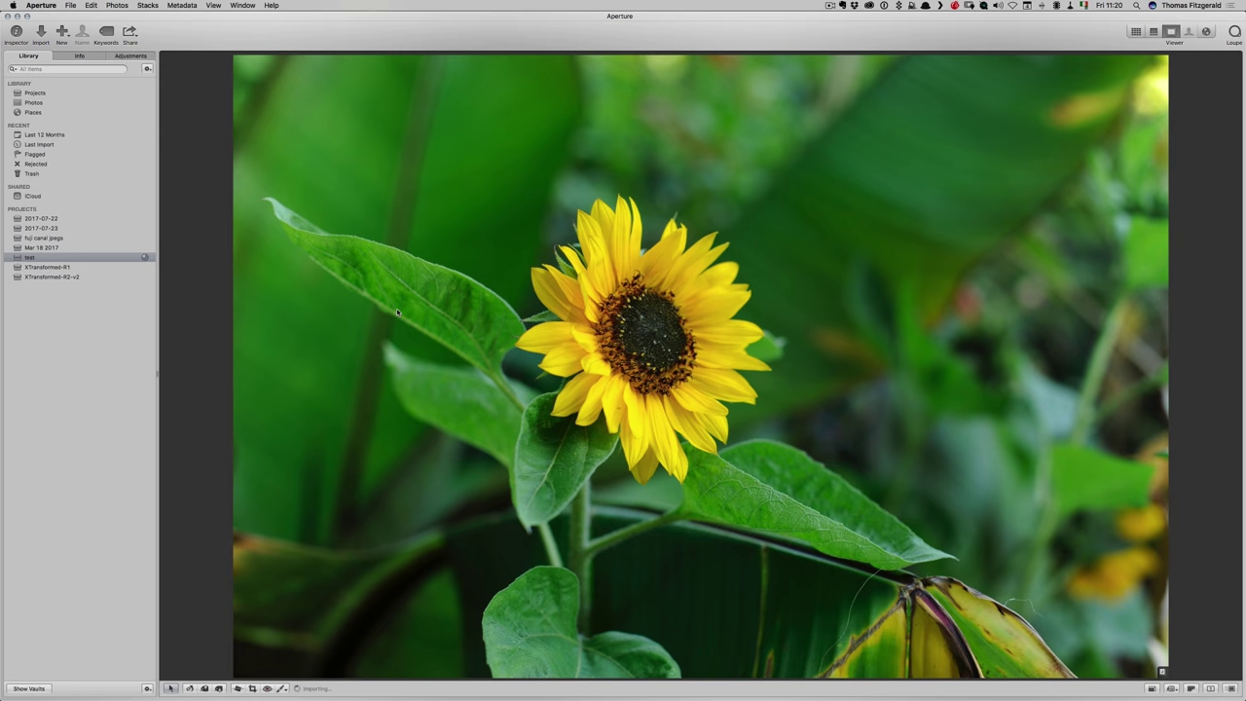
key(Right)
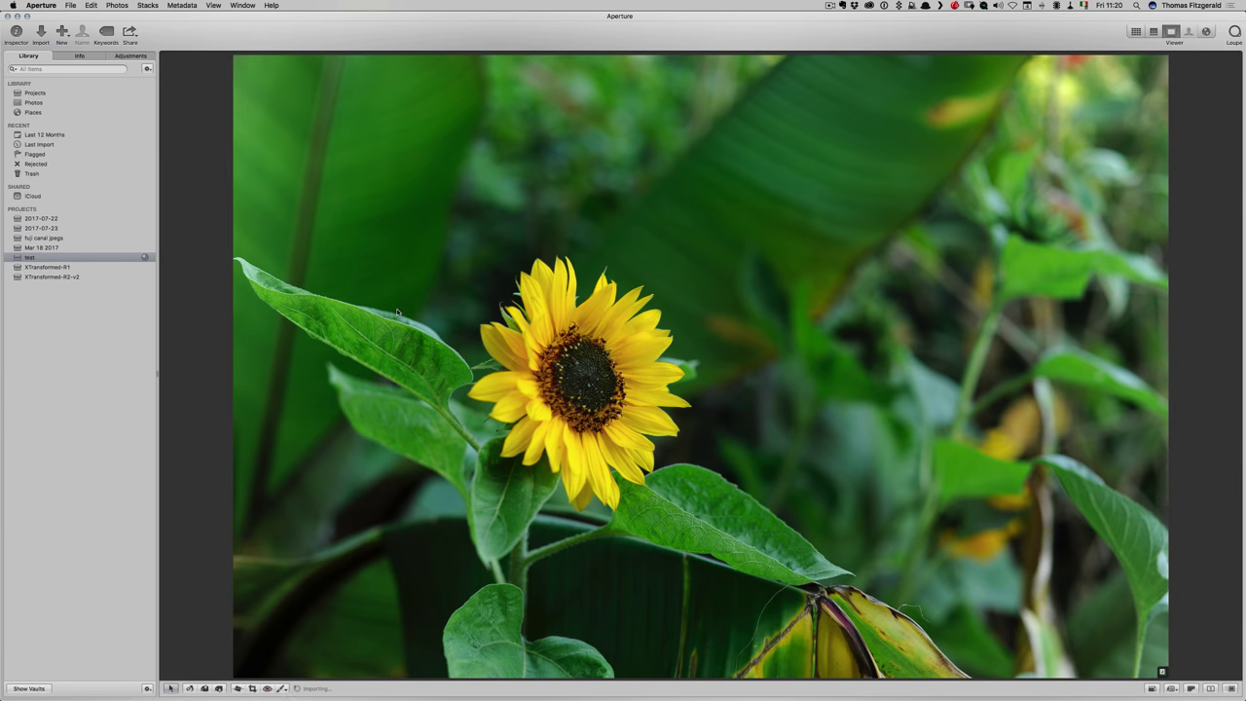
key(z)
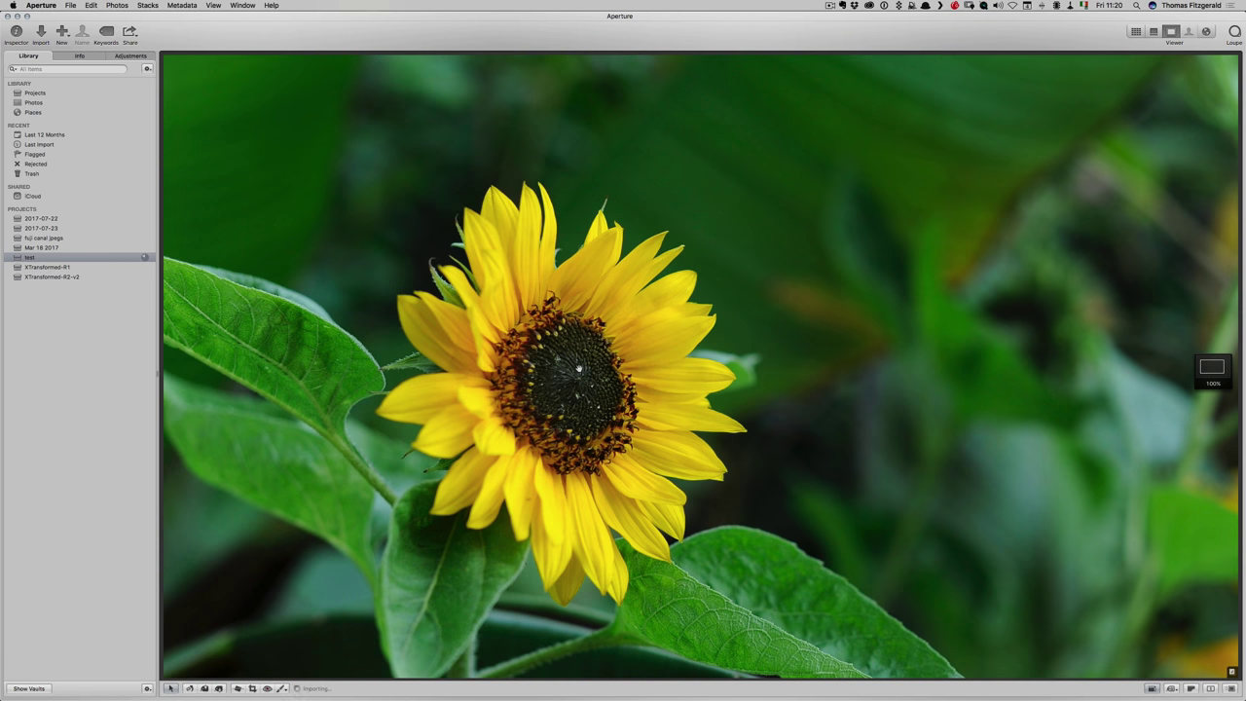
key(v)
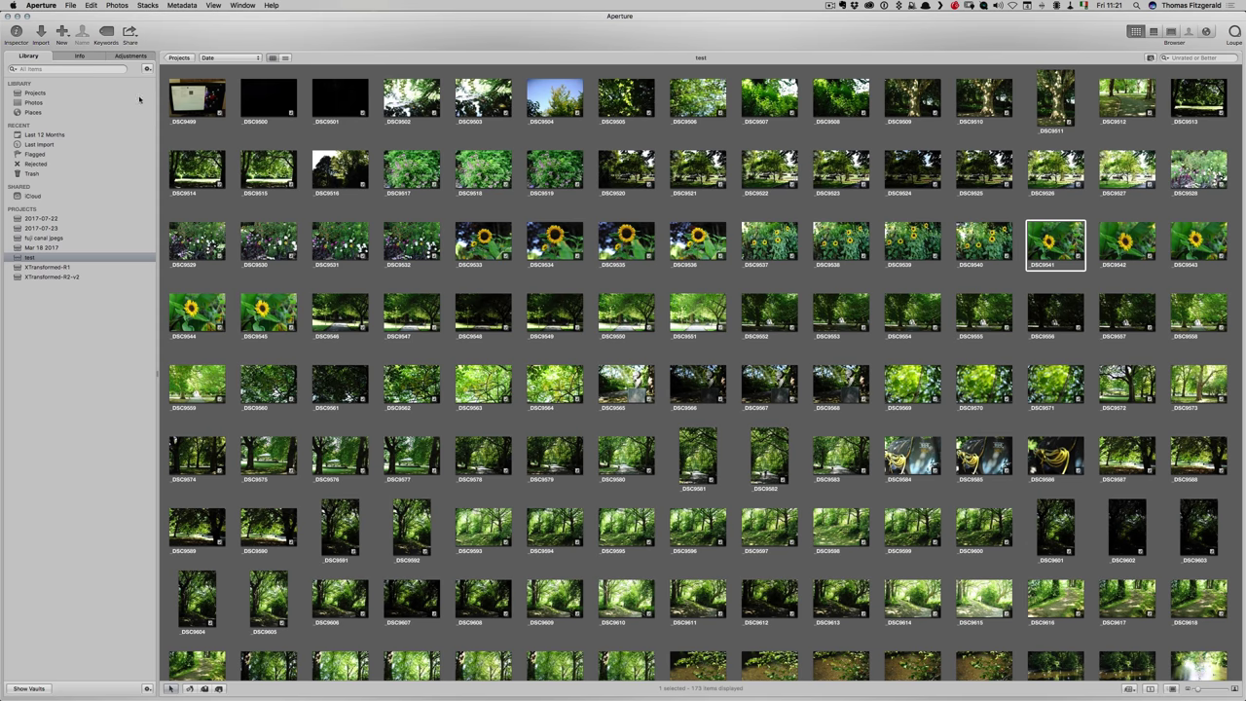
click(40, 32)
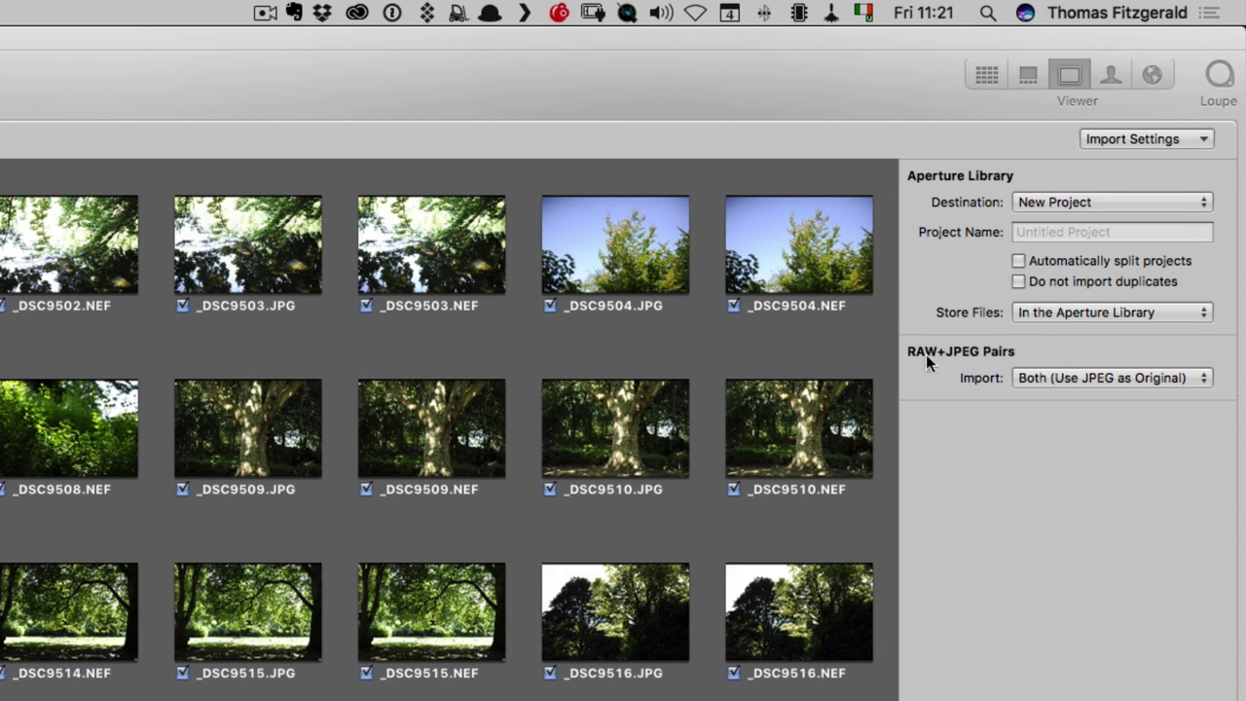
click(1058, 378)
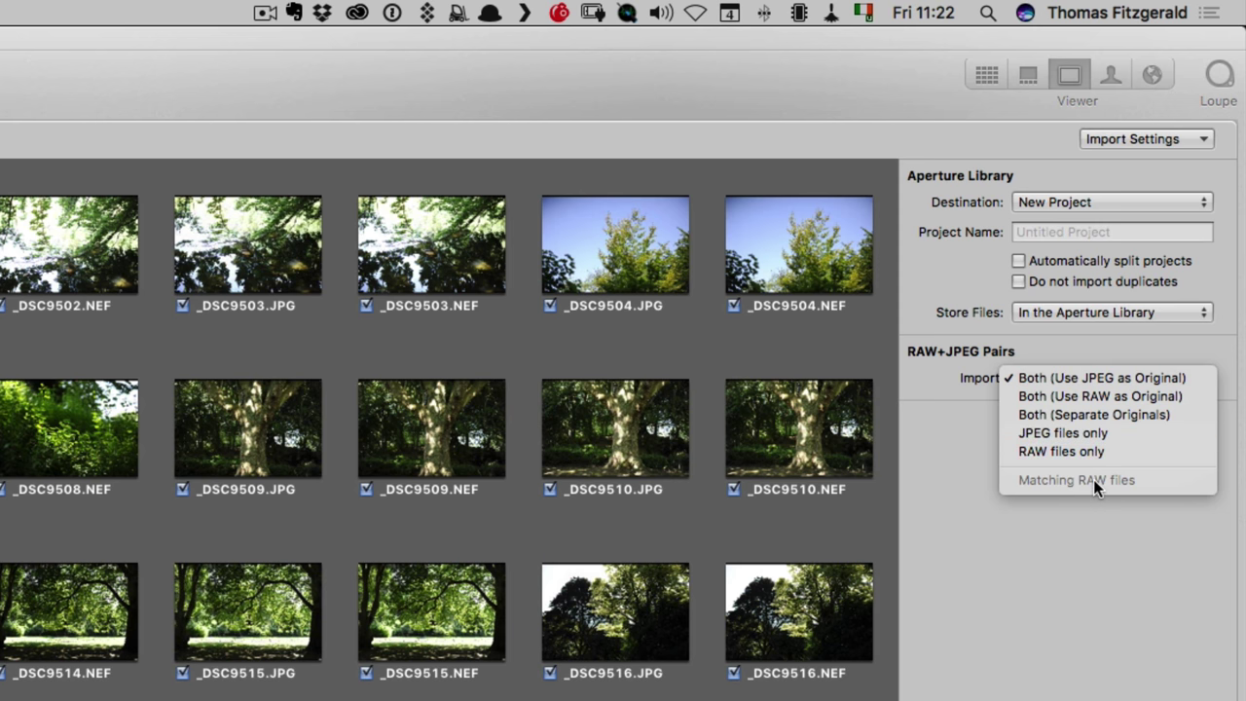
click(1082, 448)
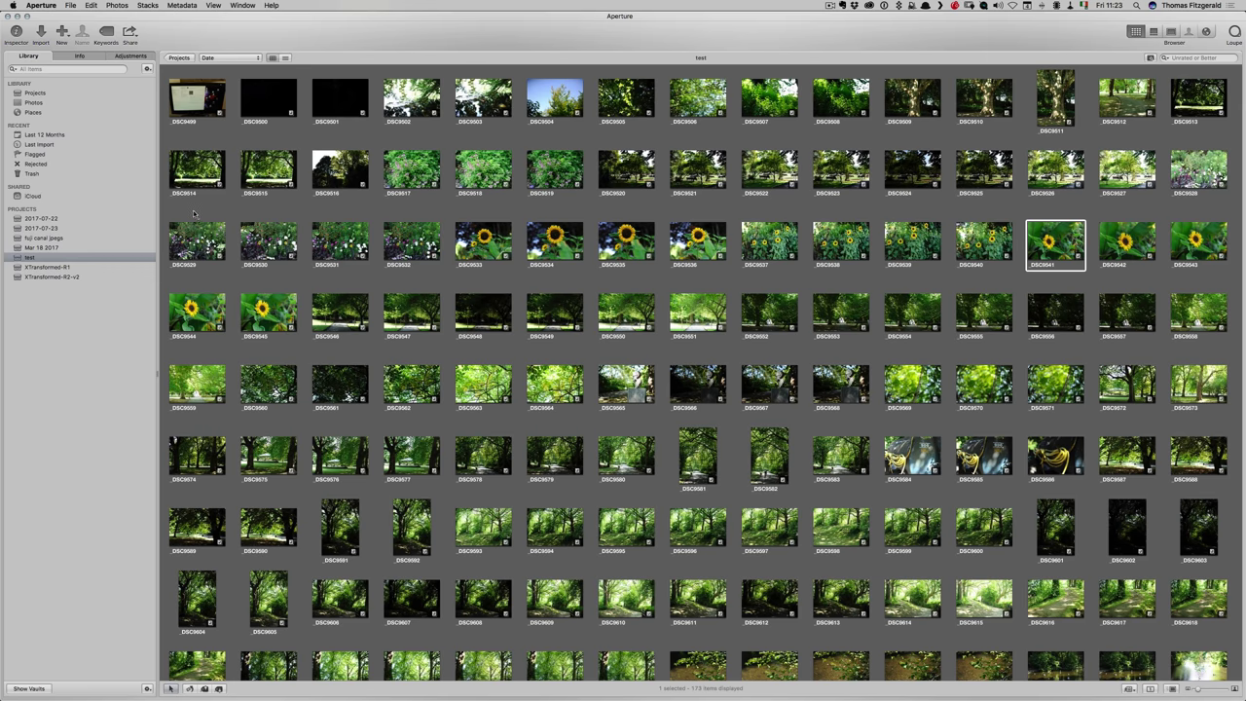
Switch the selected thumbnails from DSC9529 to Use RAW as Original, then open _DSC9535
drag(194, 211, 421, 314)
drag(565, 335, 1229, 438)
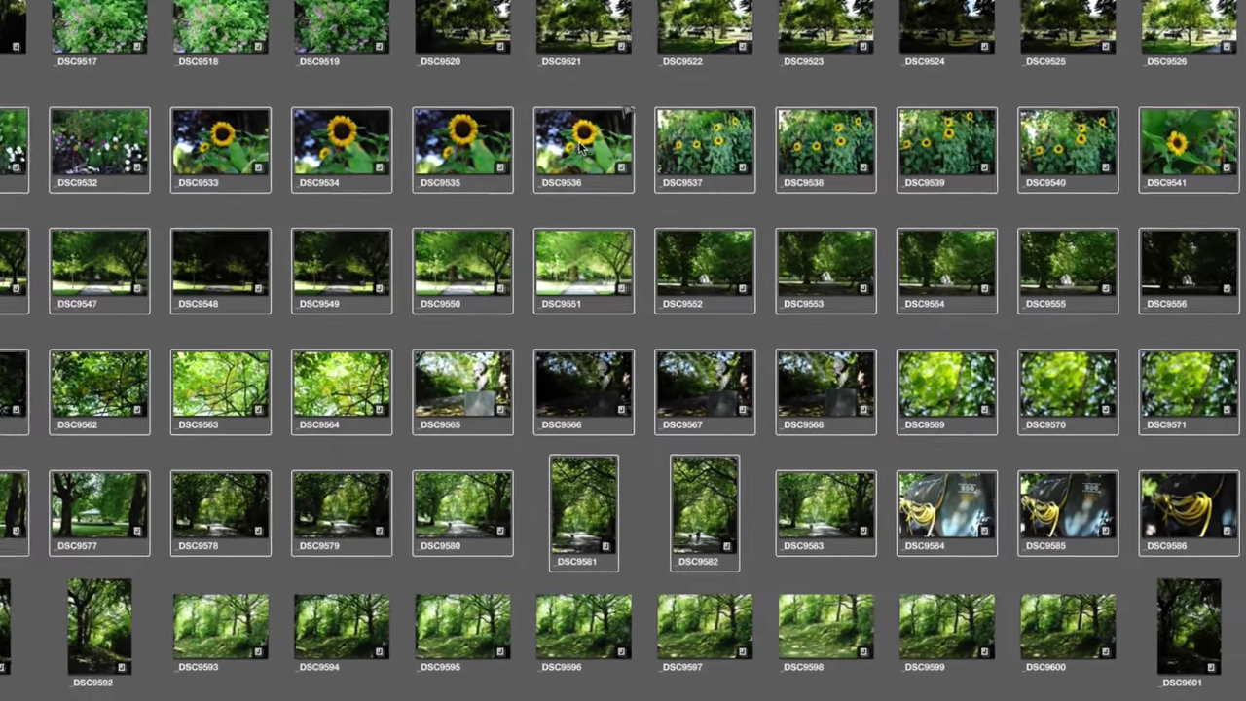
right_click(697, 240)
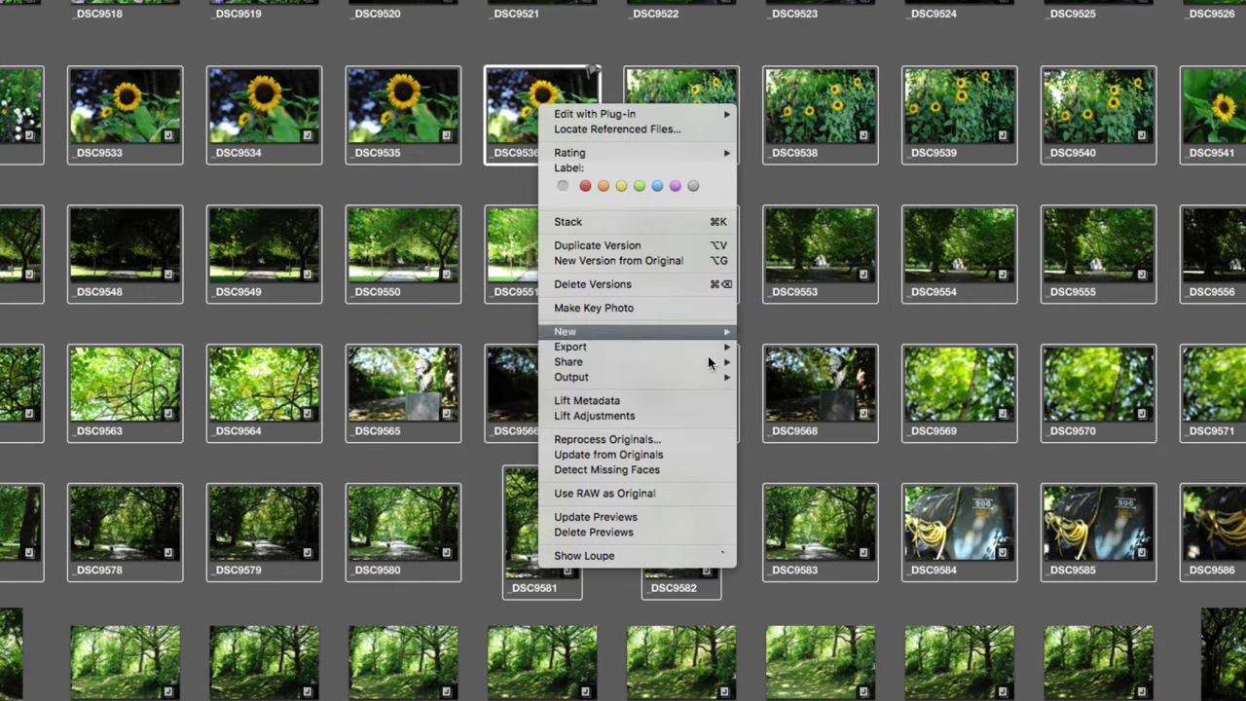
click(676, 492)
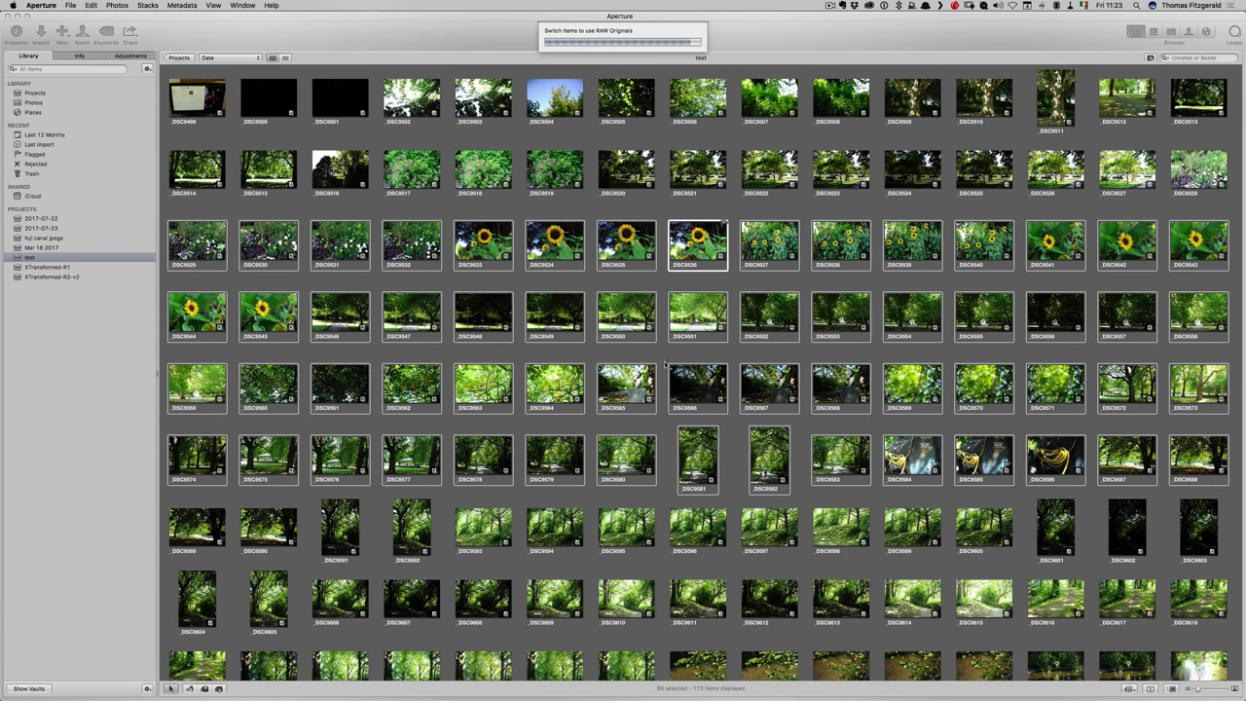
double_click(621, 242)
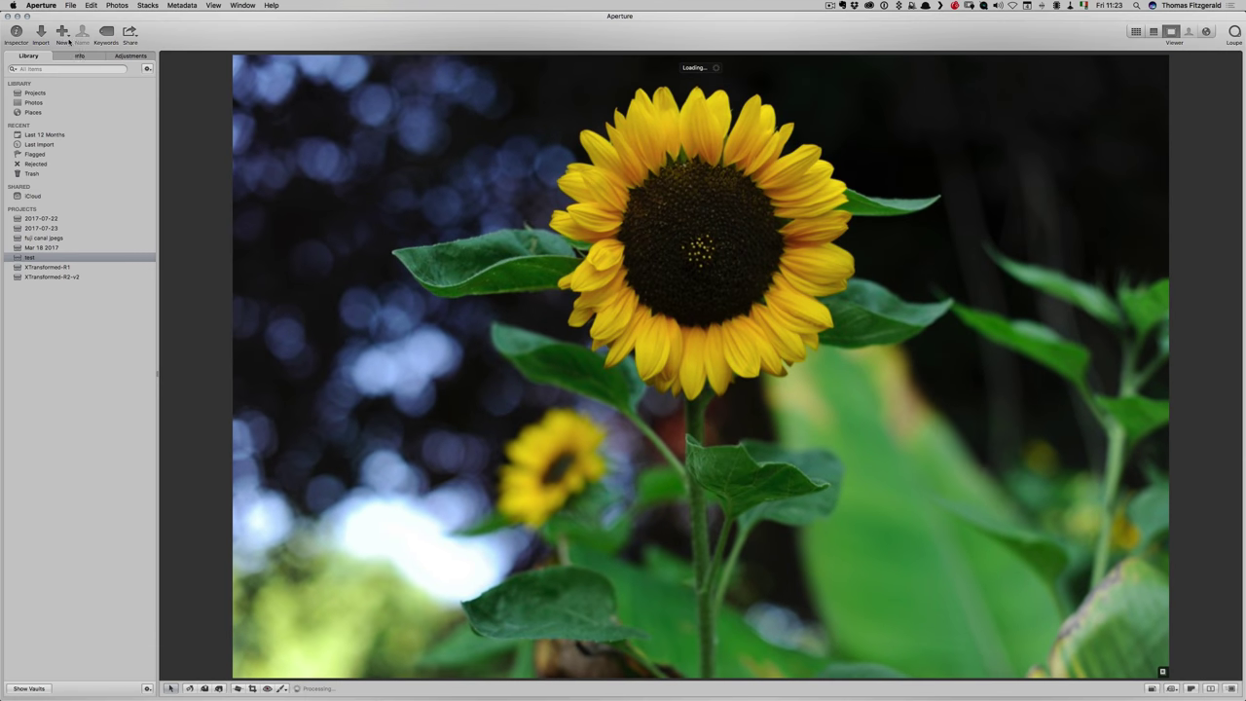
Set the sunflower's Exposure to 0.46 in the Adjustments inspector
click(120, 56)
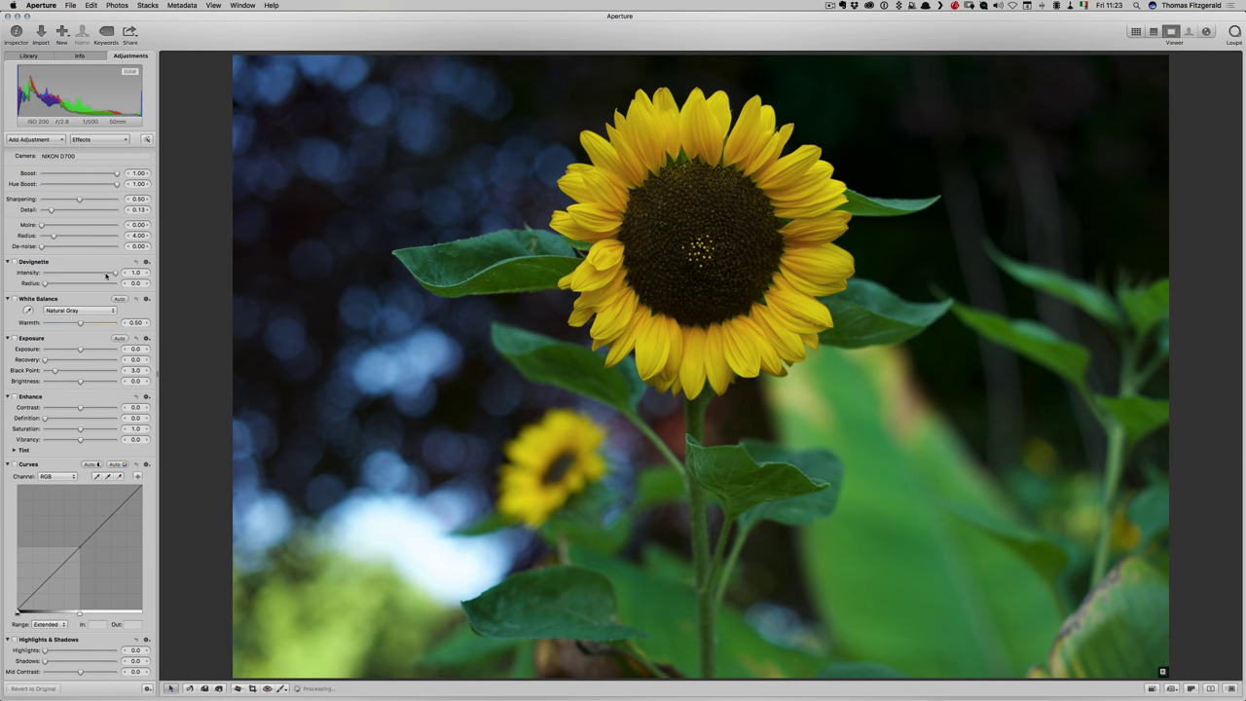
drag(80, 348, 88, 349)
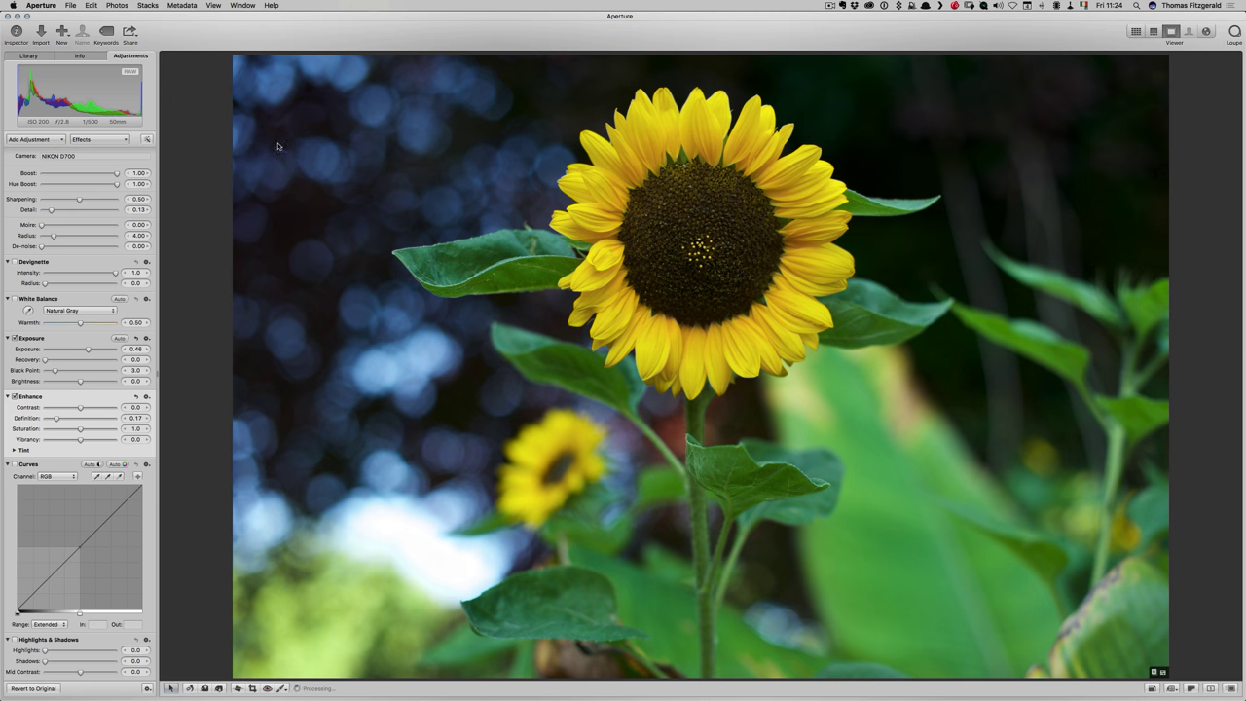
Compare the Library, Metadata and Adjustments inspector views, then return to the thumbnail grid
click(27, 56)
click(64, 56)
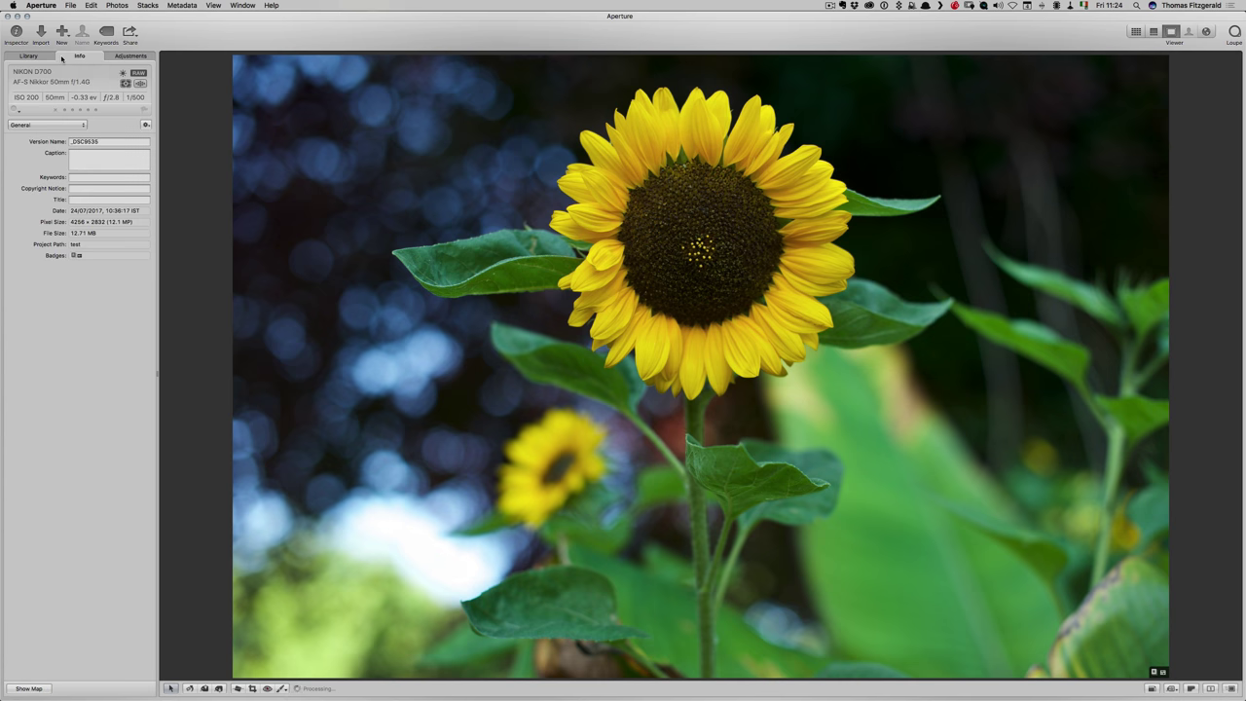
click(112, 57)
click(81, 57)
click(24, 56)
click(88, 57)
click(125, 57)
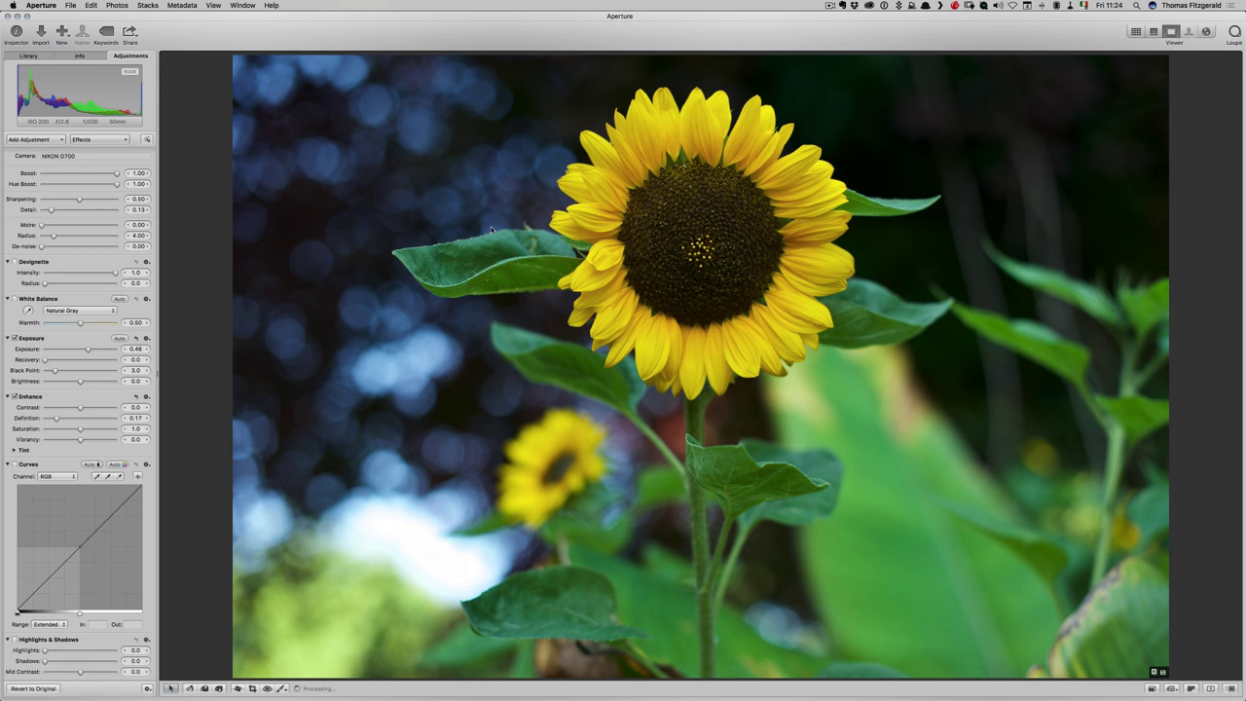
key(v)
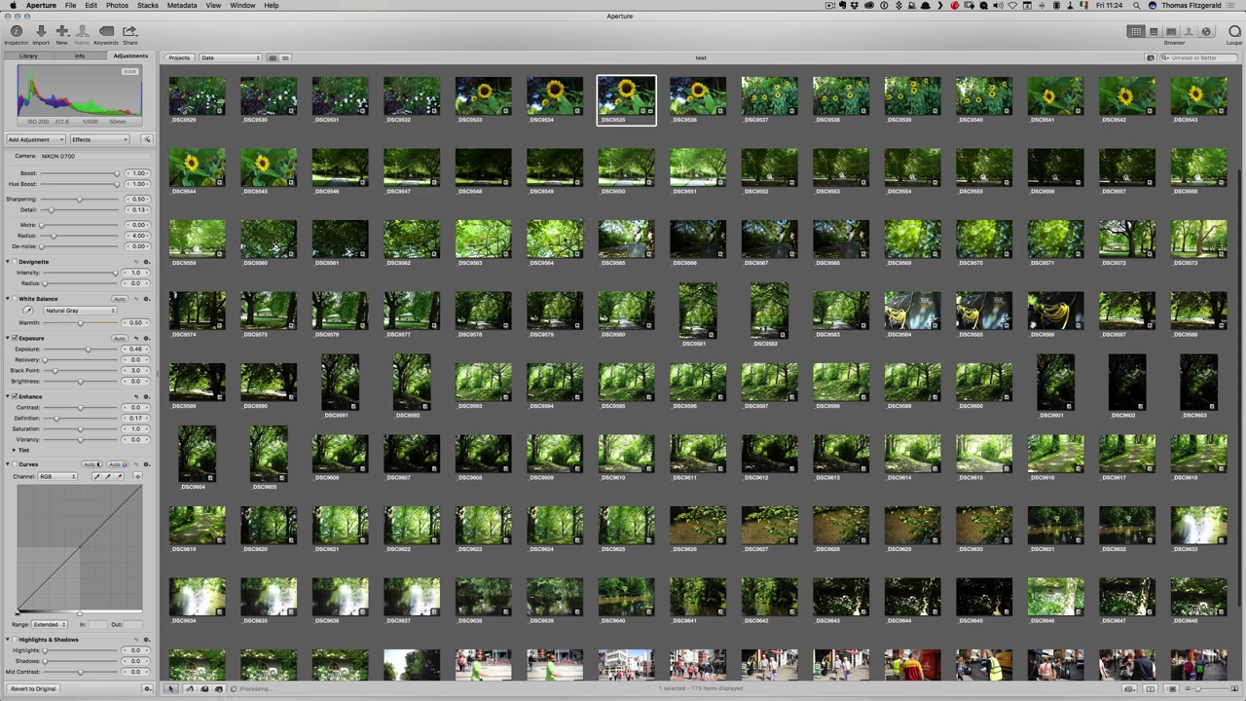
Open _DSC9532 with the HUD showing full EXIF metadata, and raise contrast to 0.1
double_click(411, 97)
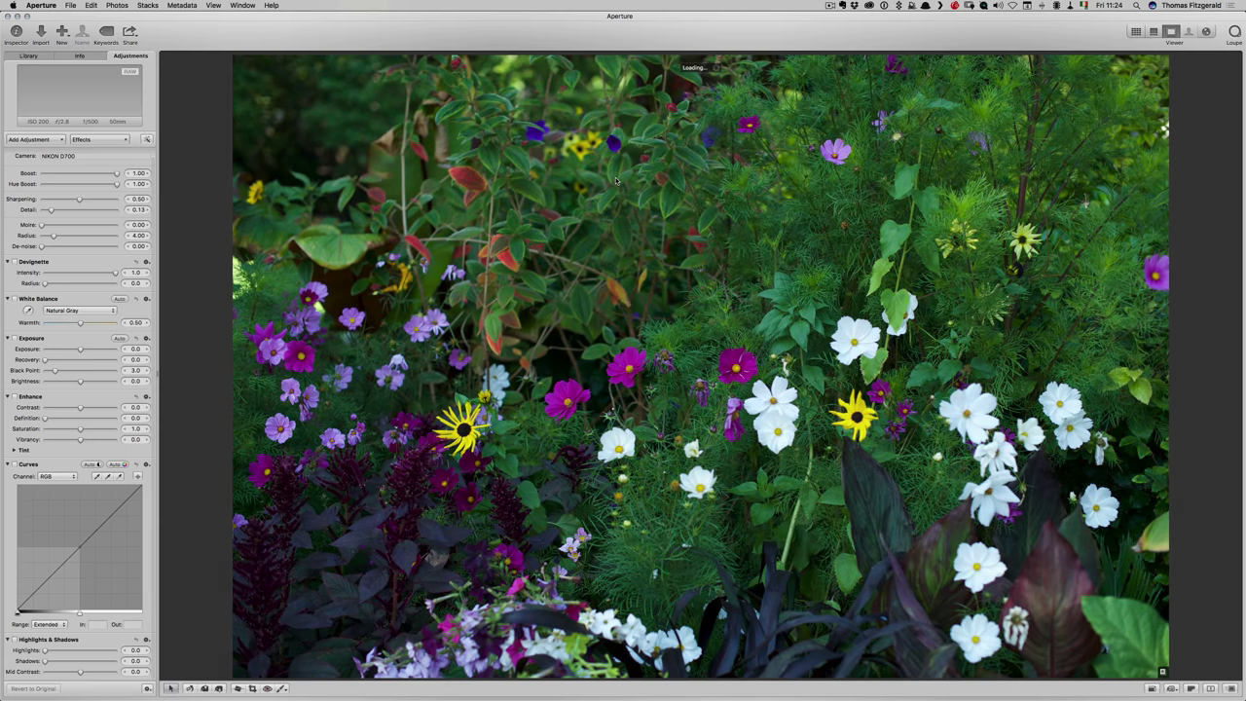
key(h)
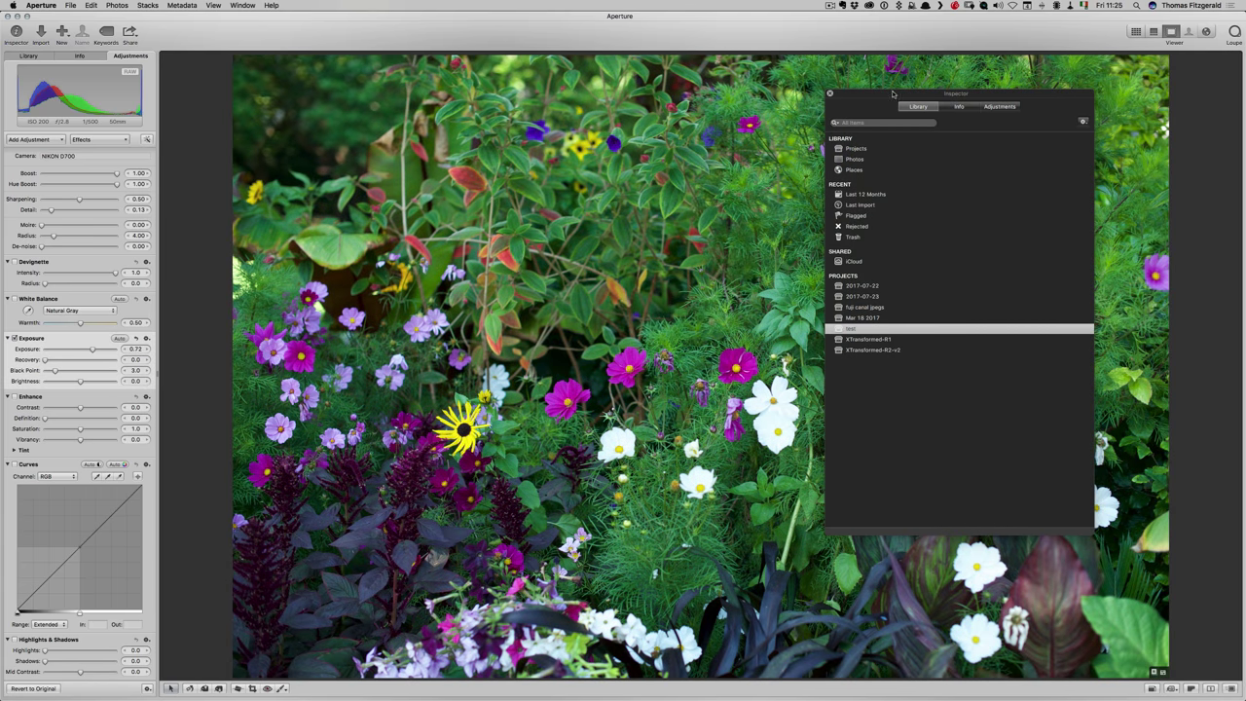
drag(893, 89, 1003, 72)
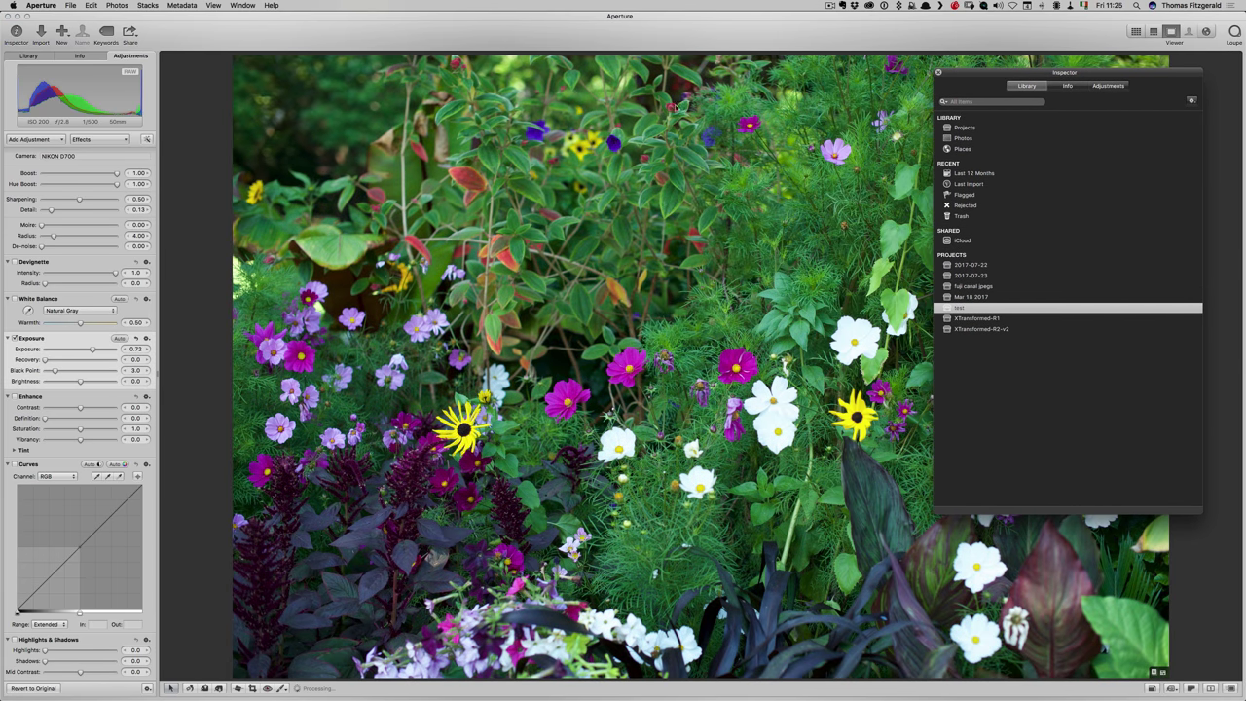
click(1068, 85)
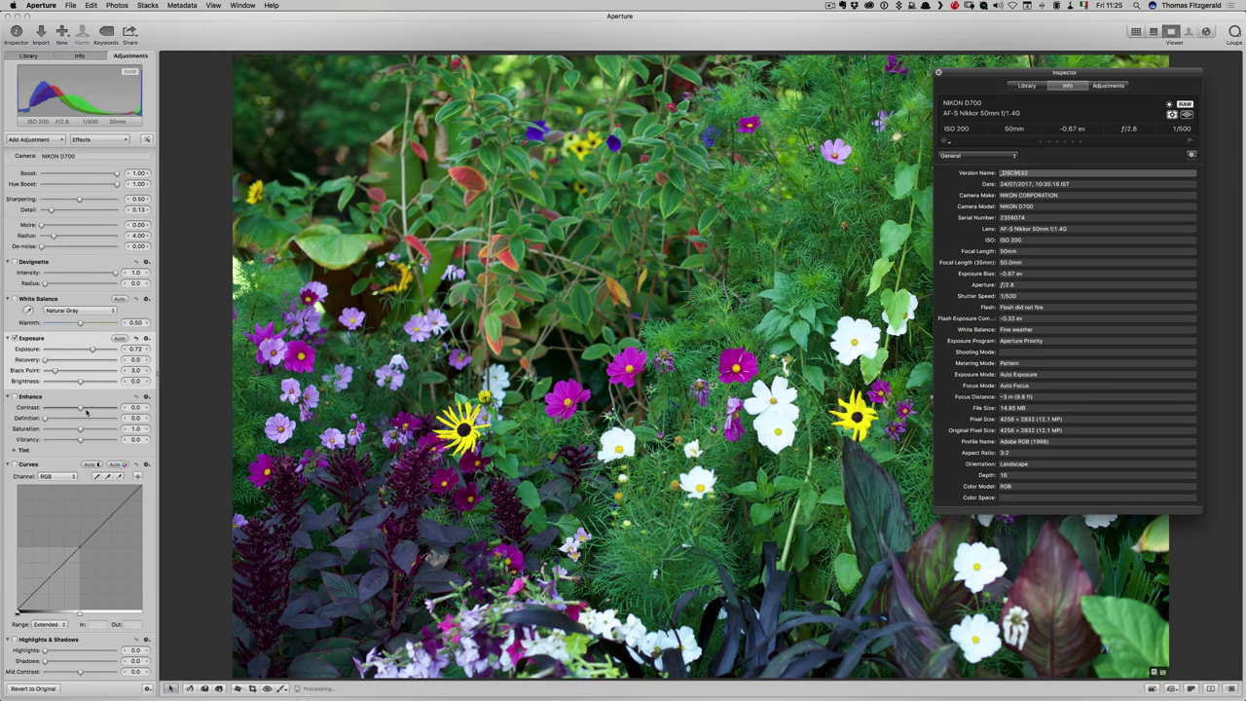
drag(81, 408, 87, 410)
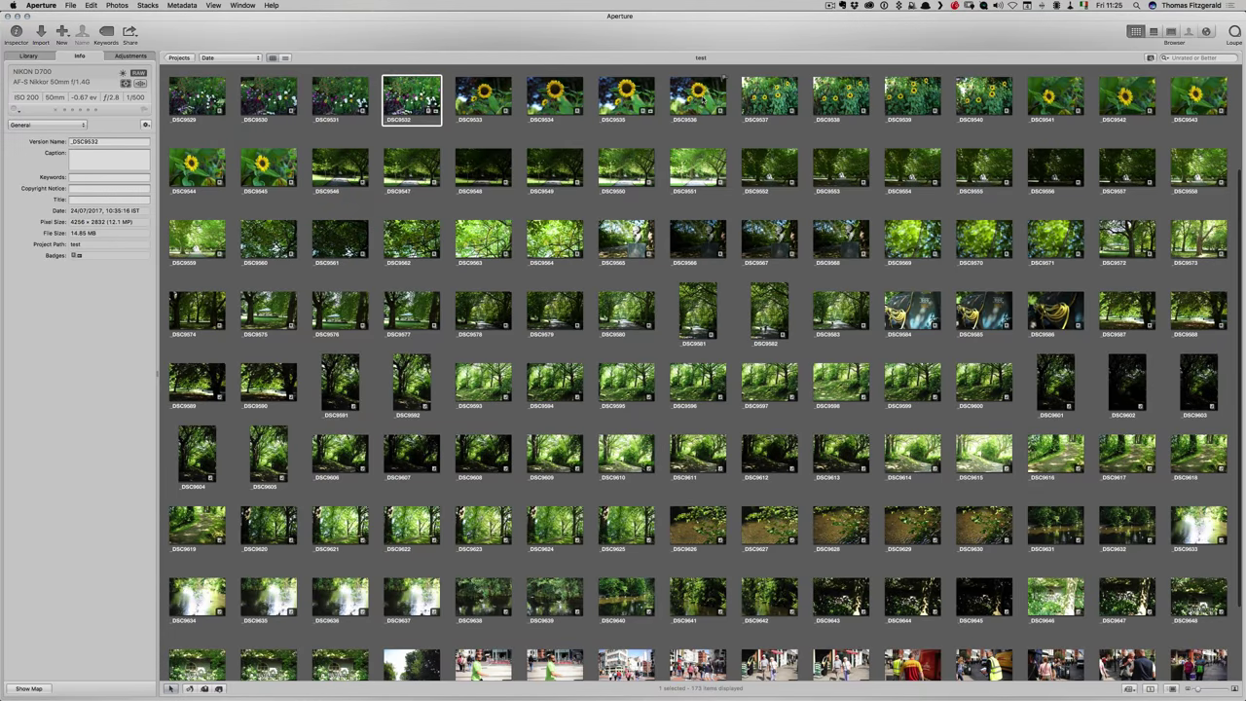
Open _DSC9536 and give it Definition 0.24, Contrast 0.12 and a slight exposure boost
double_click(703, 100)
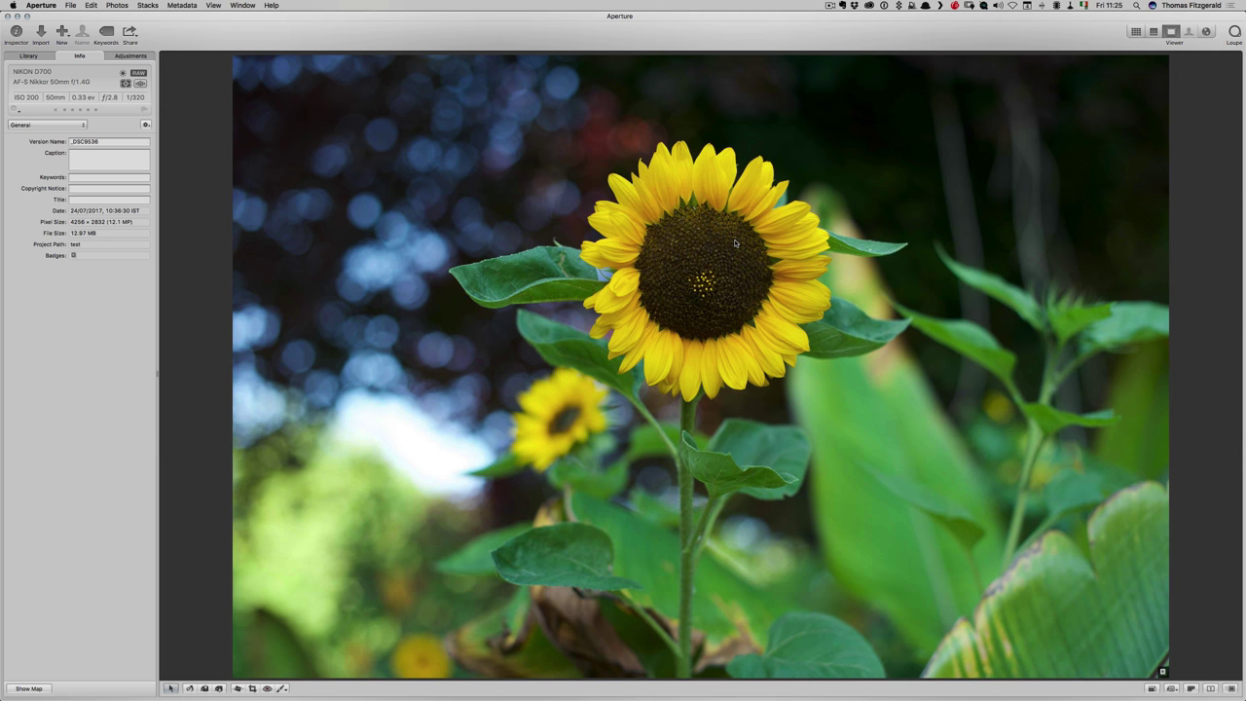
click(130, 55)
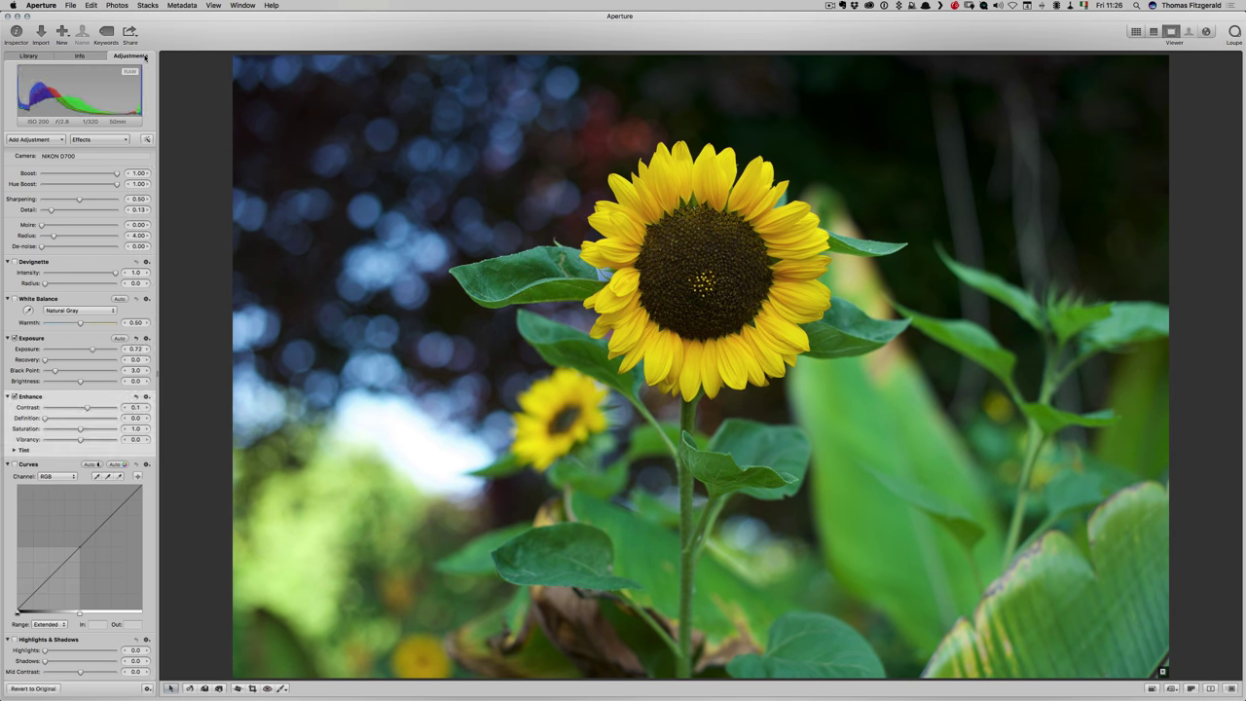
click(63, 418)
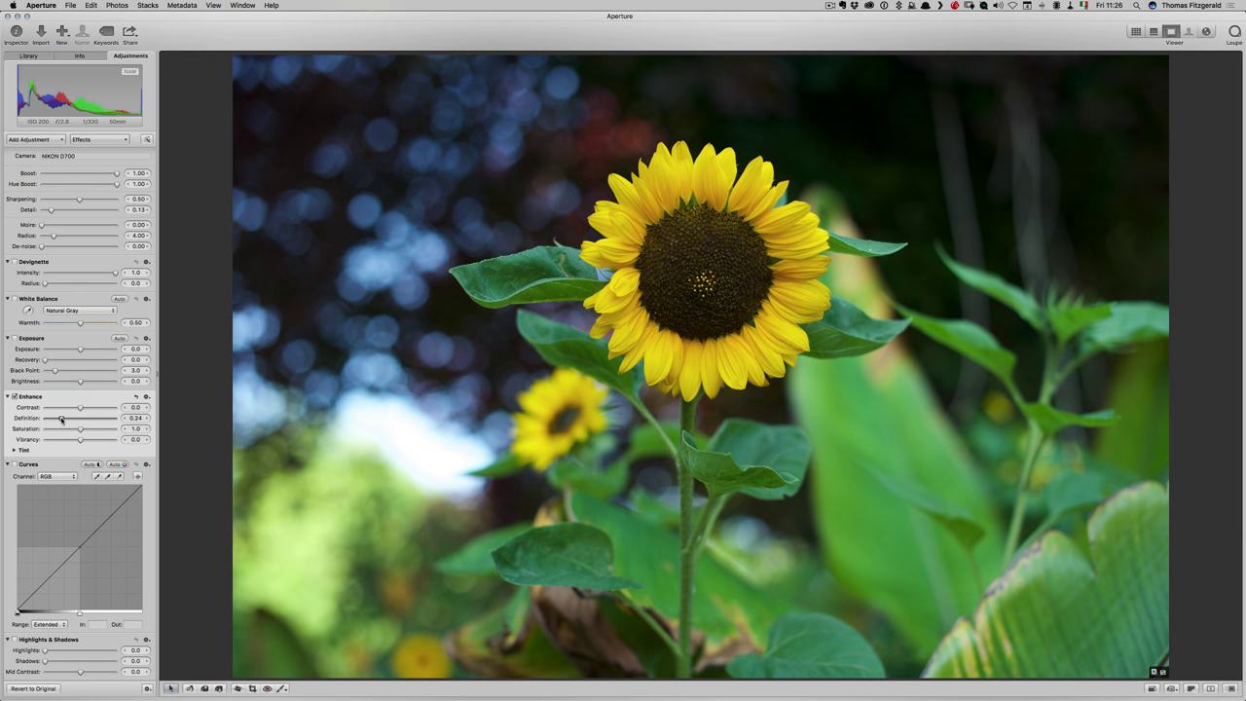
click(88, 408)
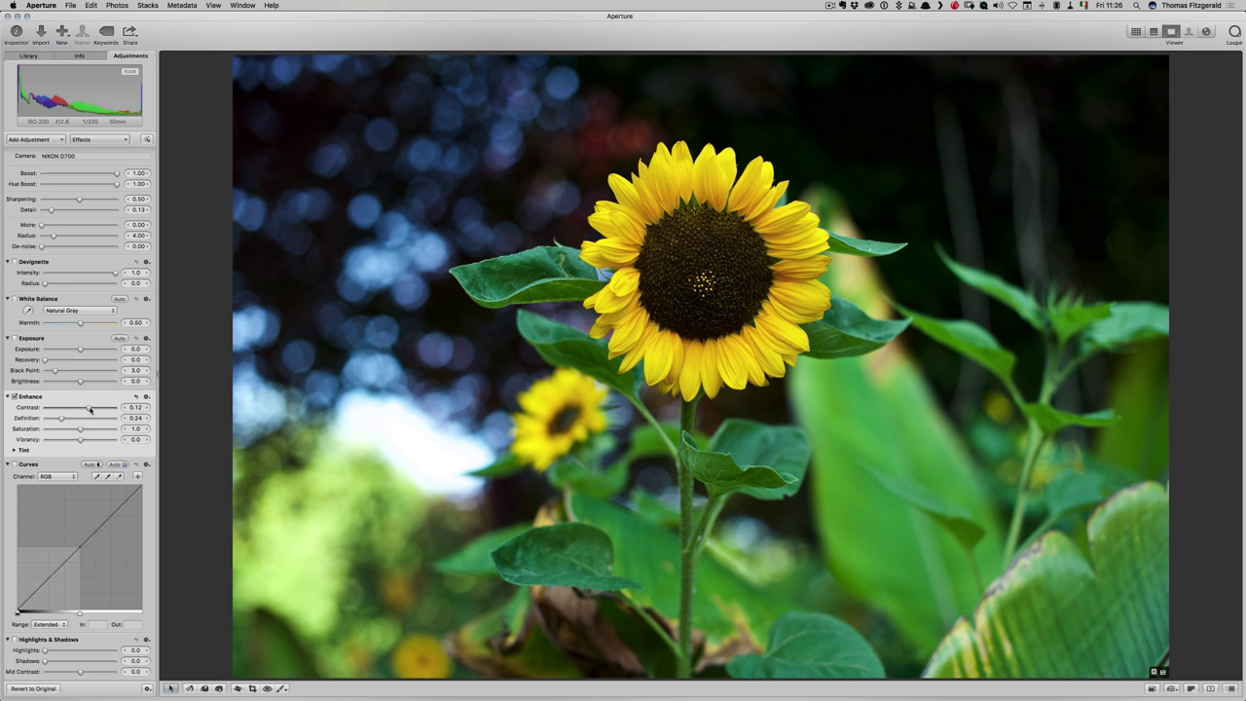
drag(80, 349, 83, 349)
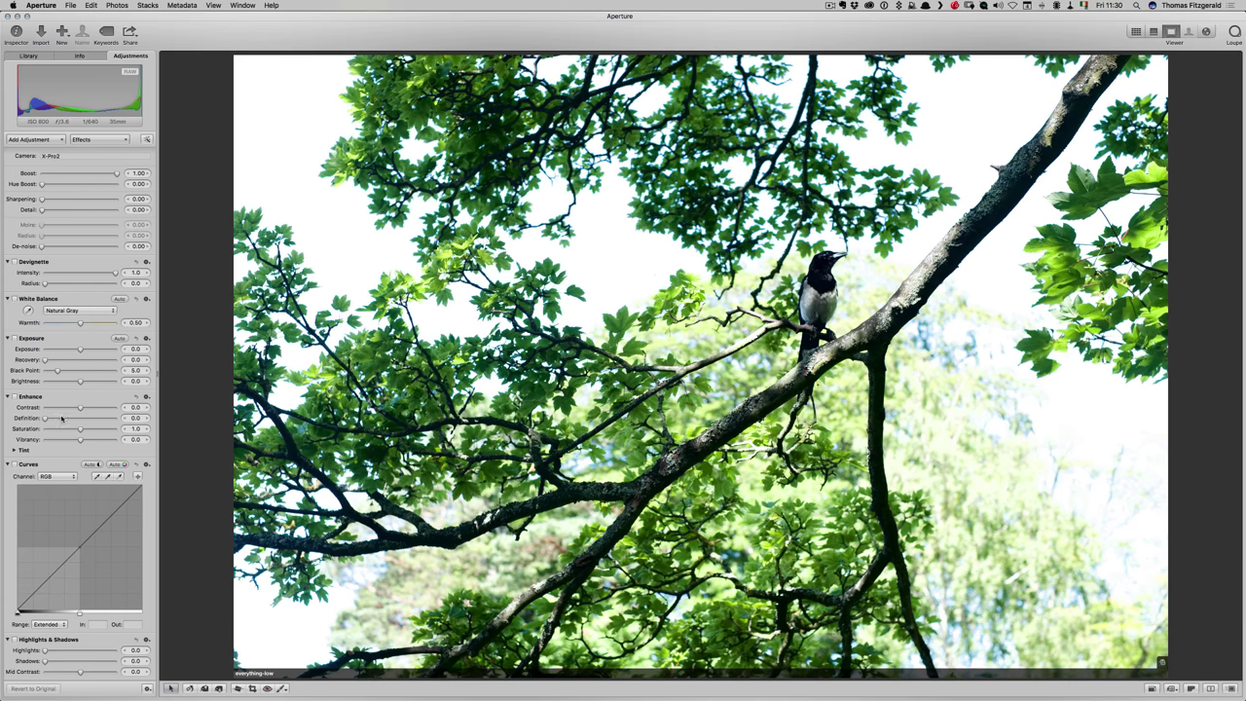
Add highlight recovery and enable Curves with the Extended range
mouse_move(49, 360)
mouse_down()
mouse_move(143, 368)
mouse_move(35, 364)
mouse_up()
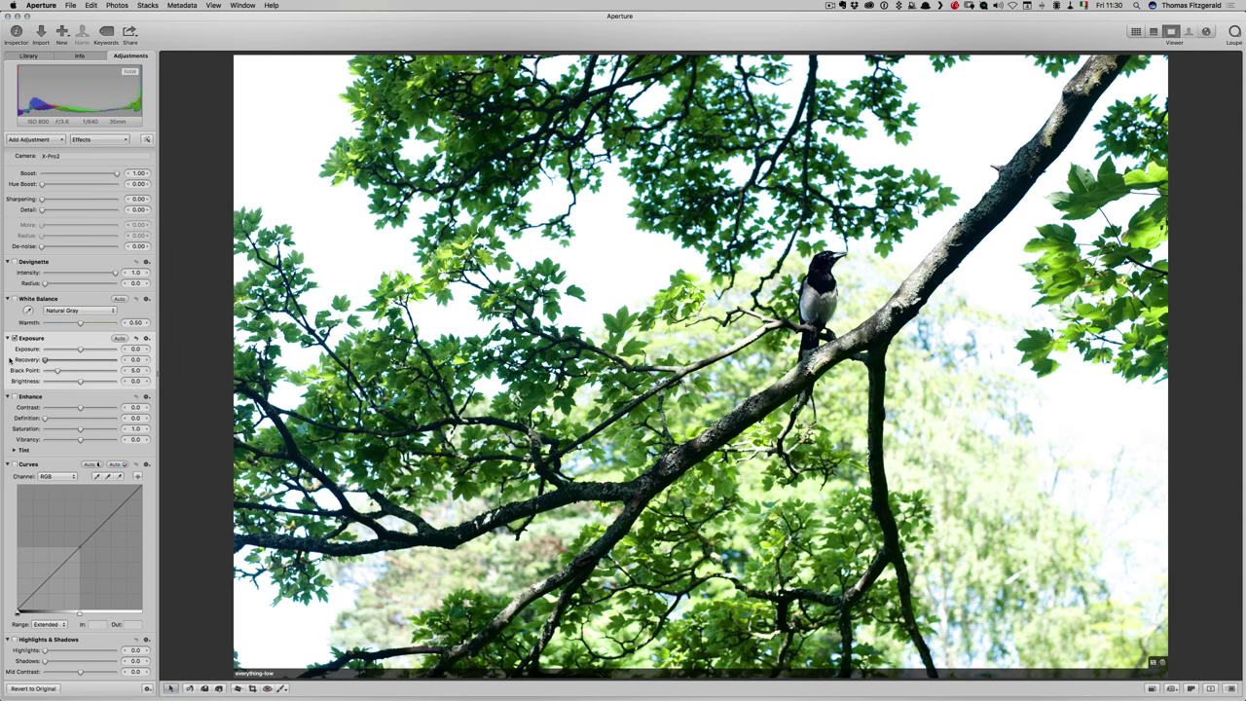
click(16, 464)
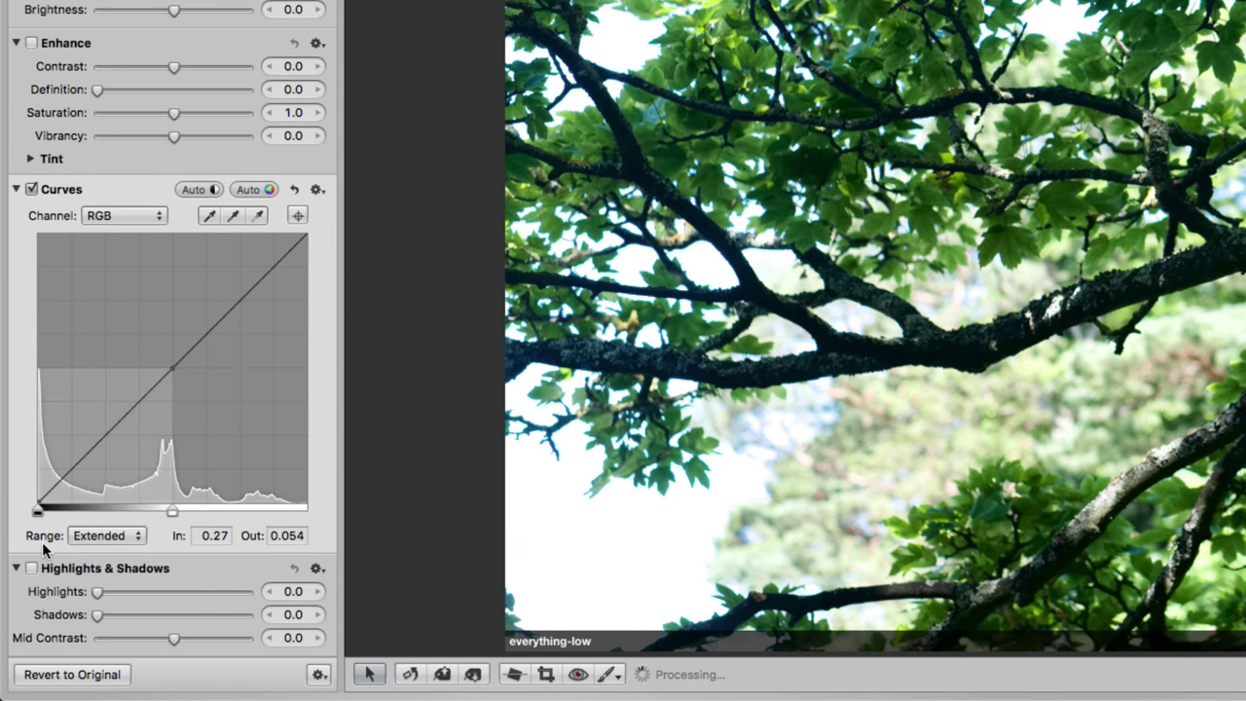
click(103, 536)
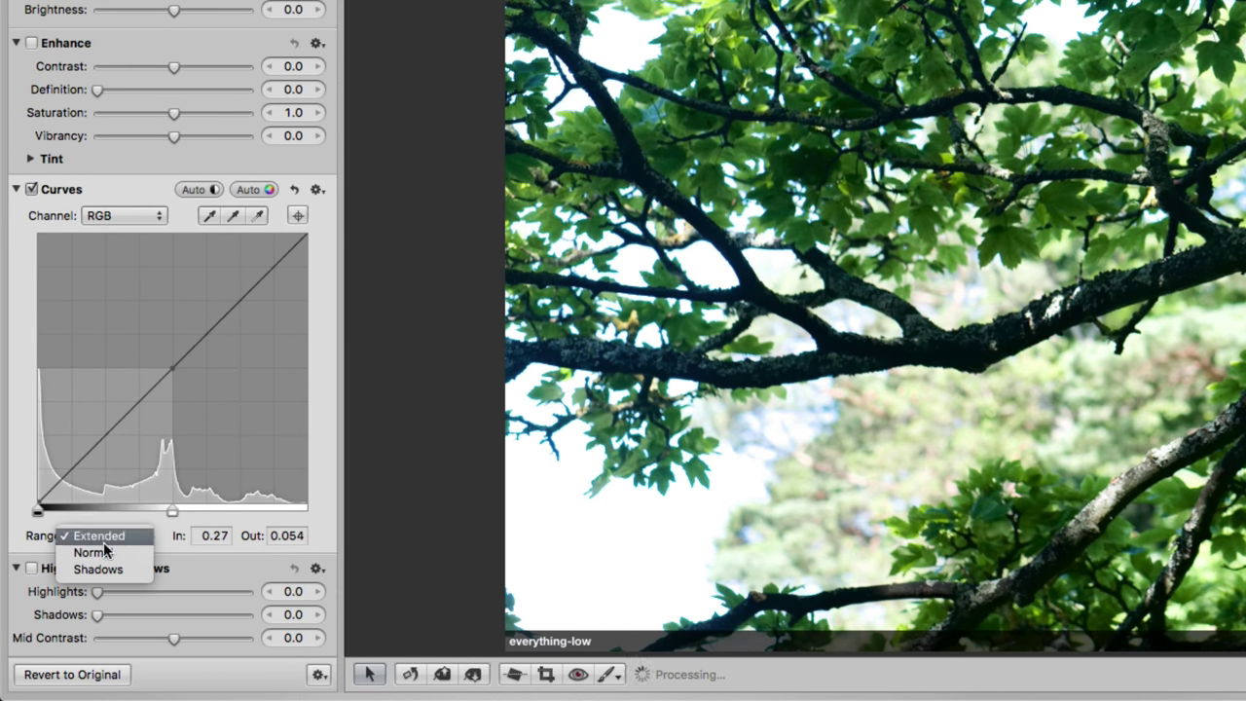
key(Escape)
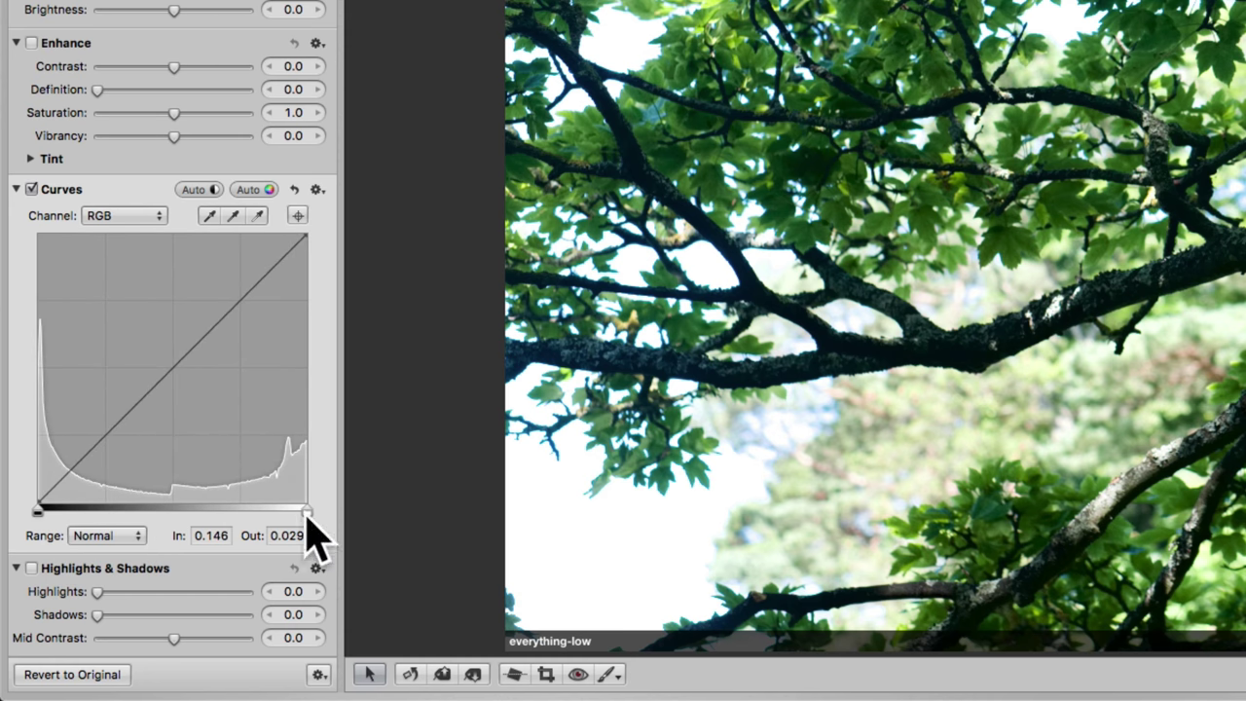
click(113, 537)
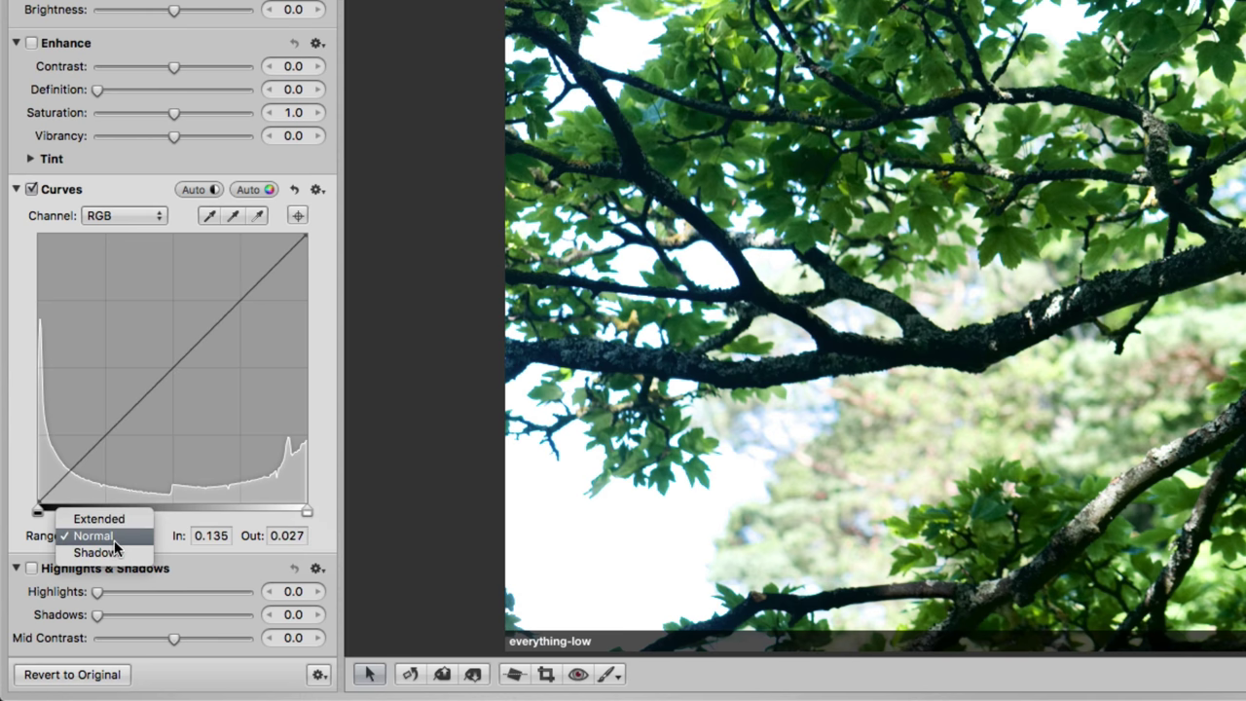
click(120, 519)
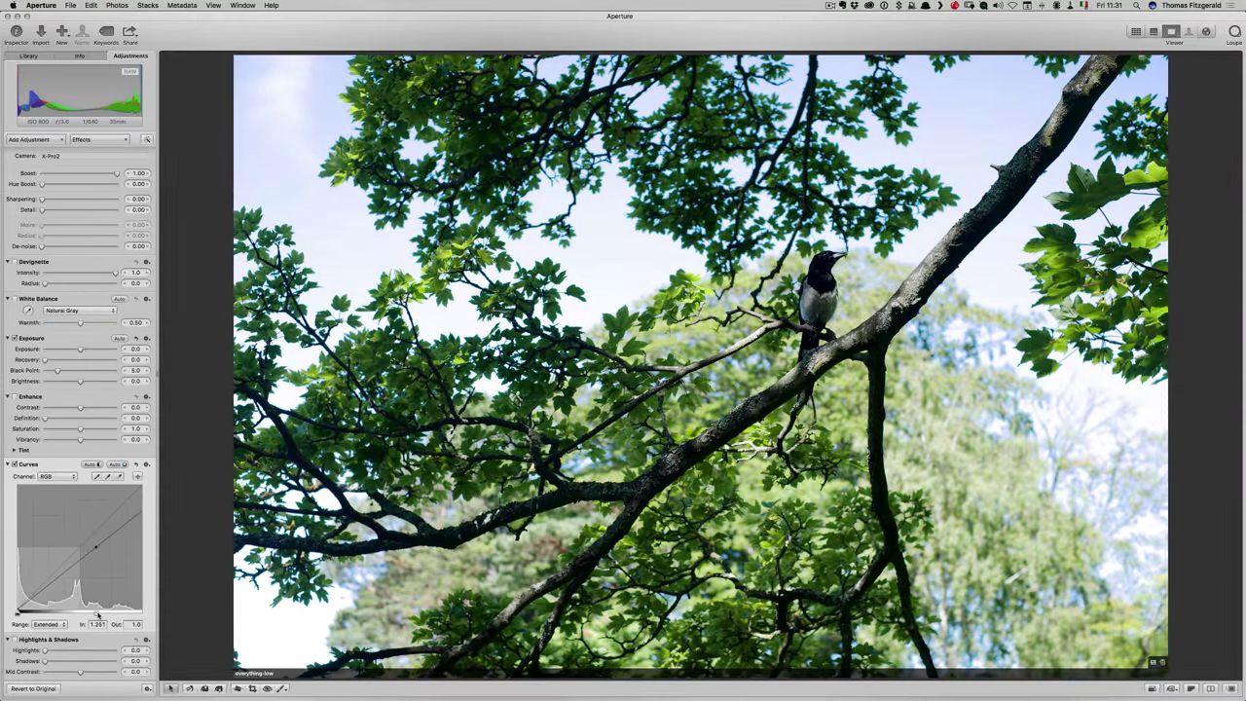
Drag the white point right and shape the curve with a control point to tame the sky
drag(97, 613, 158, 612)
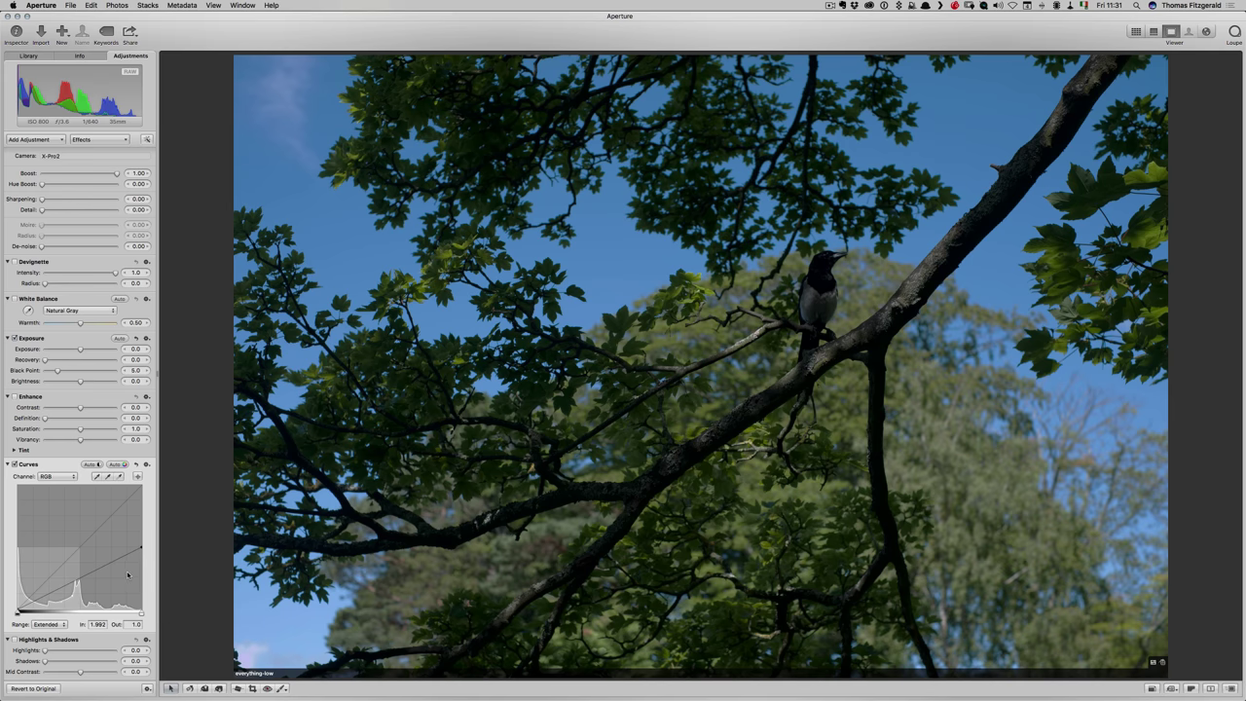
drag(112, 564, 75, 561)
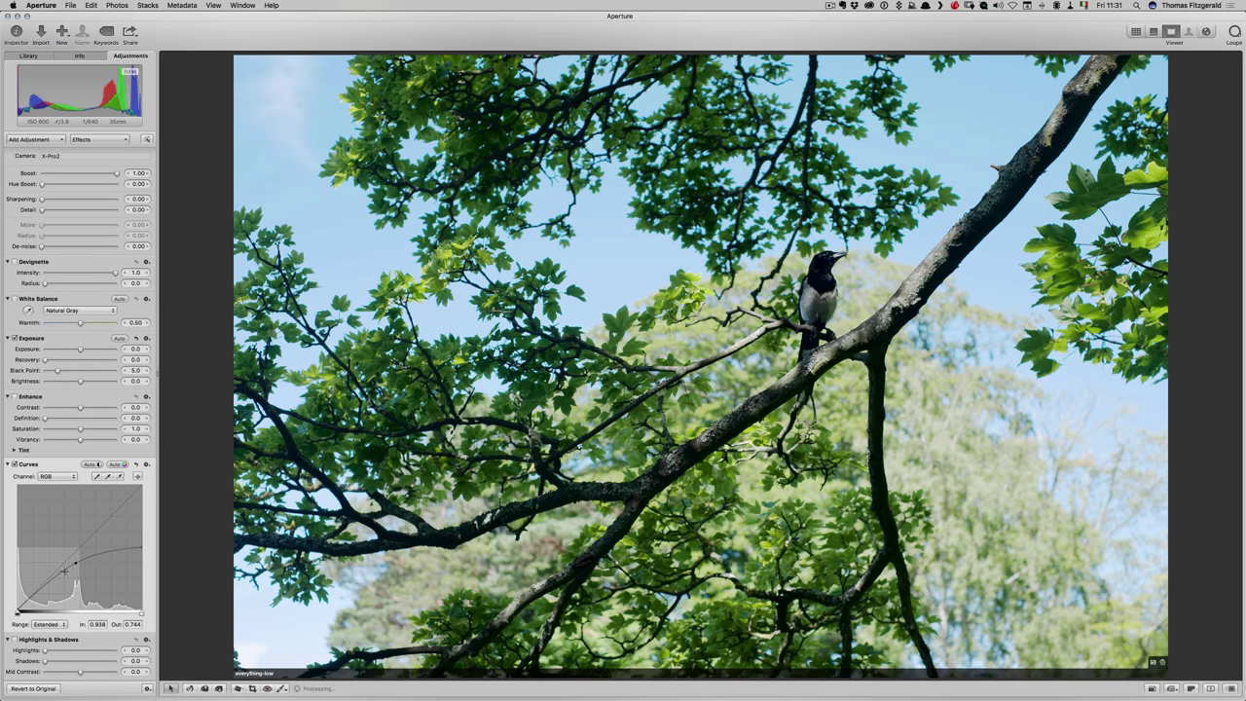
click(50, 576)
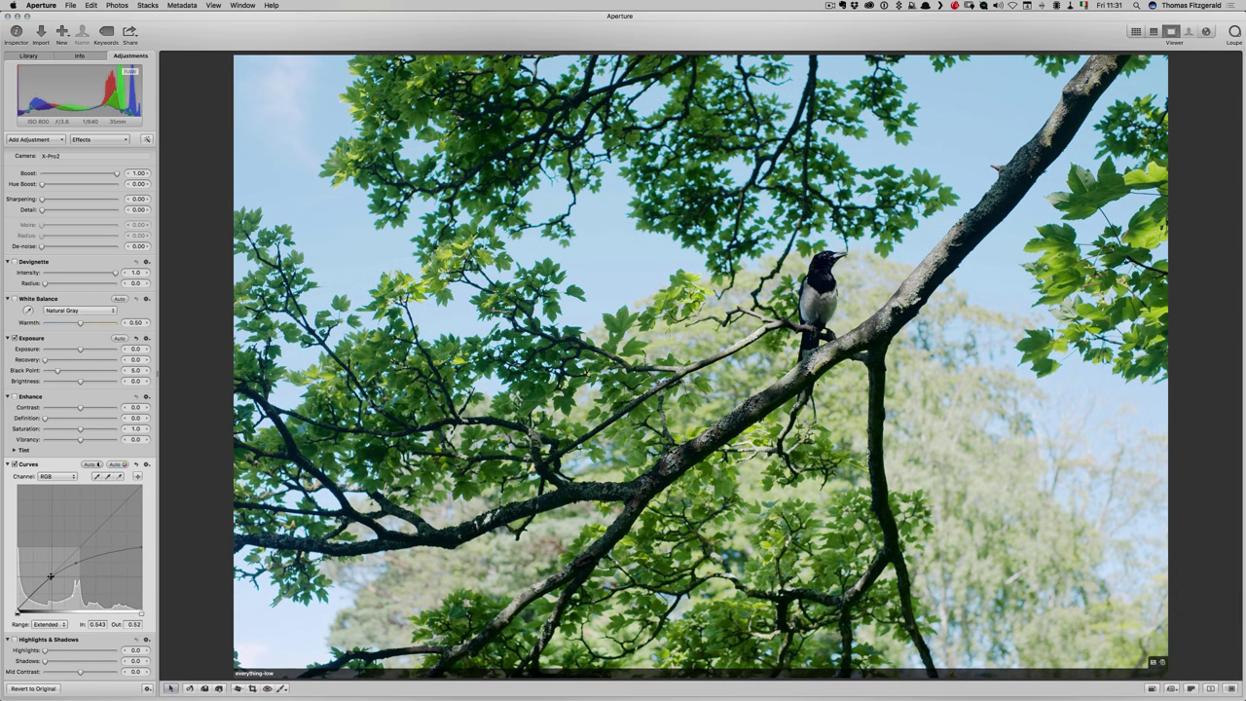
drag(50, 576, 50, 577)
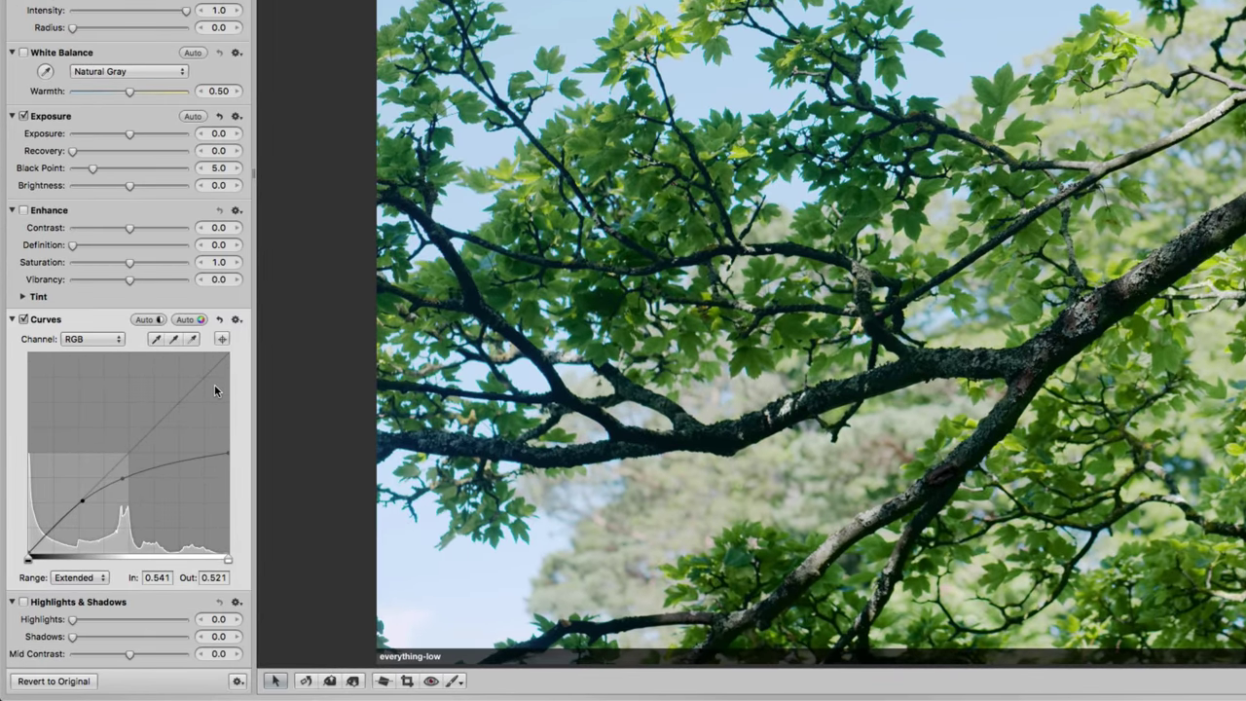
Add a second Normal-range Curves adjustment with a point, and lower the first curve's point to 1.366→0.875
click(237, 320)
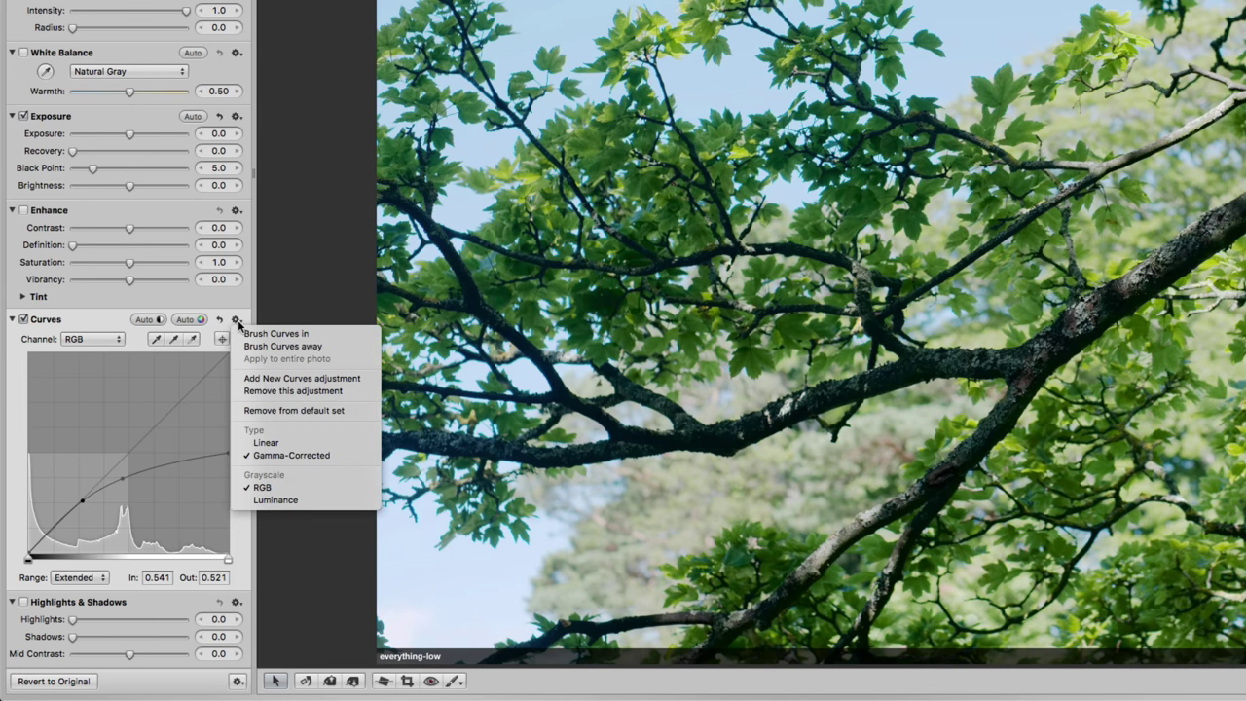
click(272, 379)
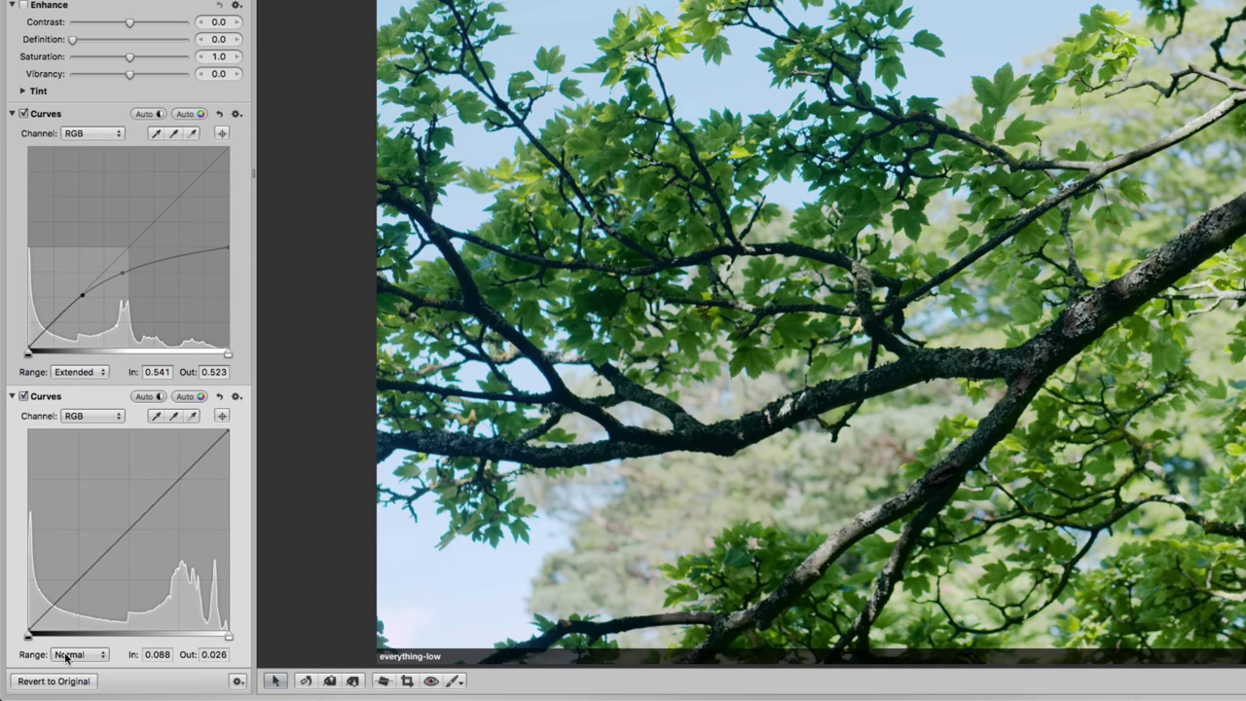
click(187, 399)
click(181, 466)
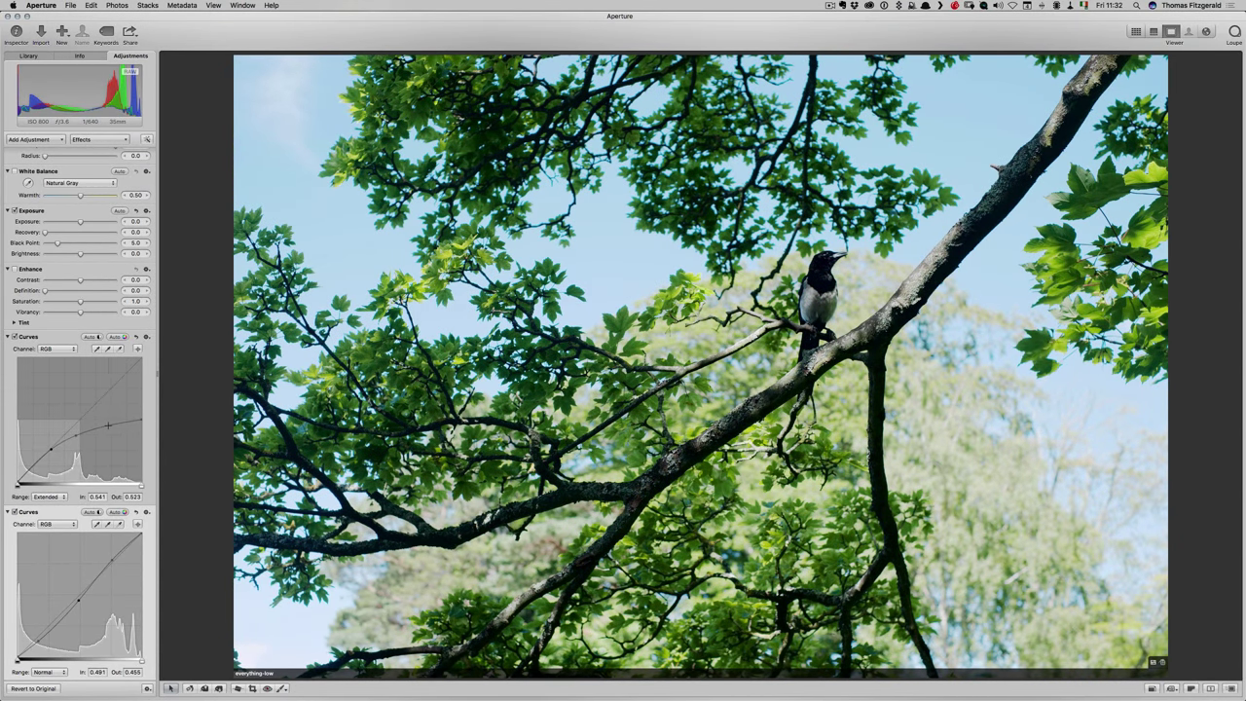
click(104, 425)
drag(104, 426, 102, 426)
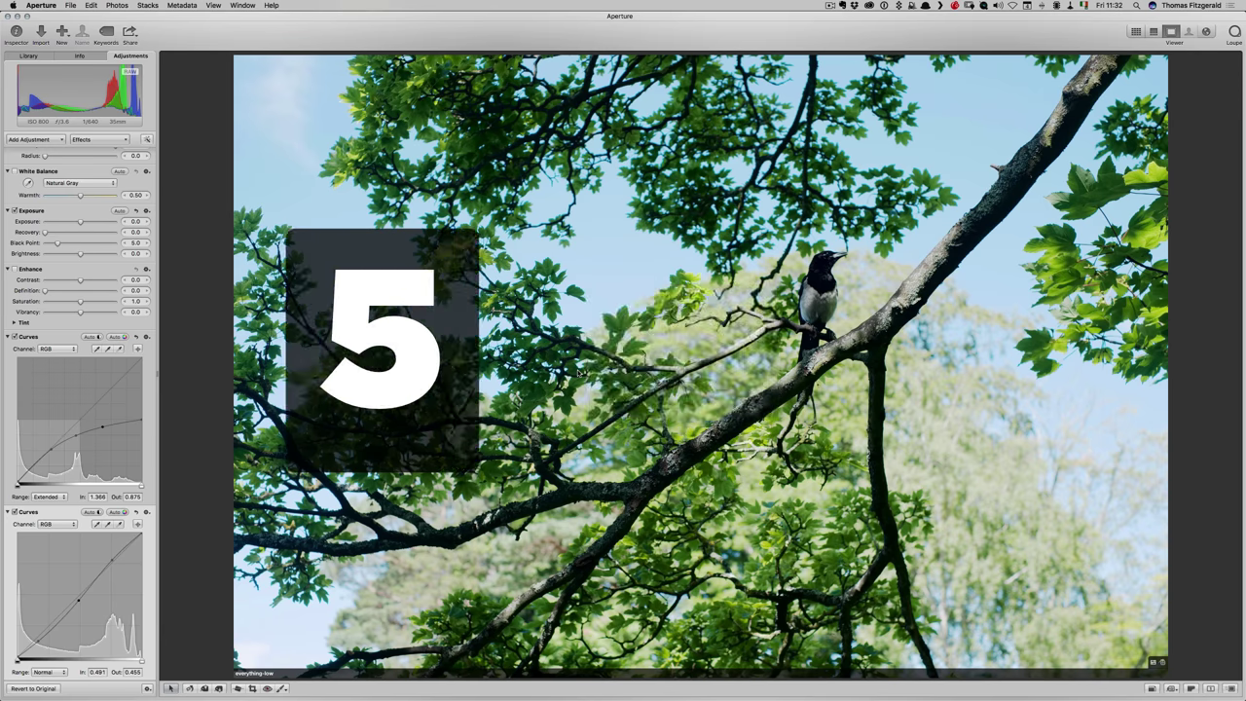
Select hollyhock photos DSF1136–DSF1149 and show their metadata in the Info tab
key(y)
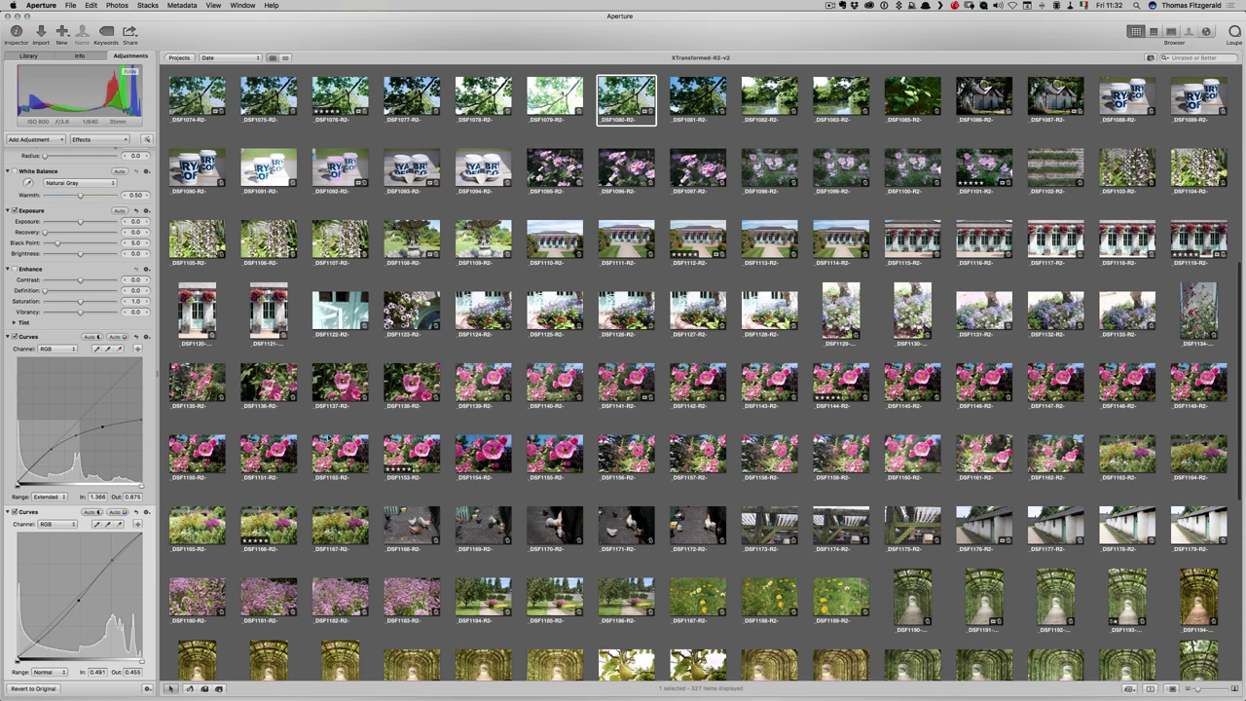
scroll(365, 438, down, 5)
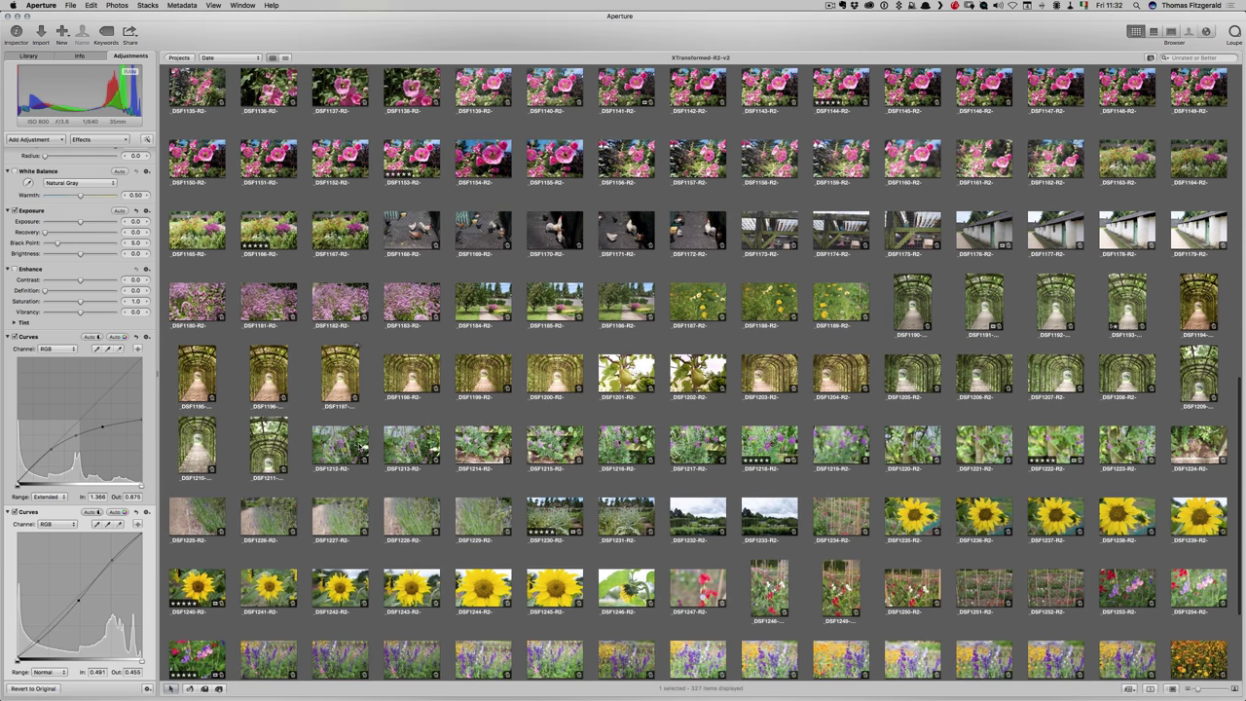
scroll(358, 444, up, 2)
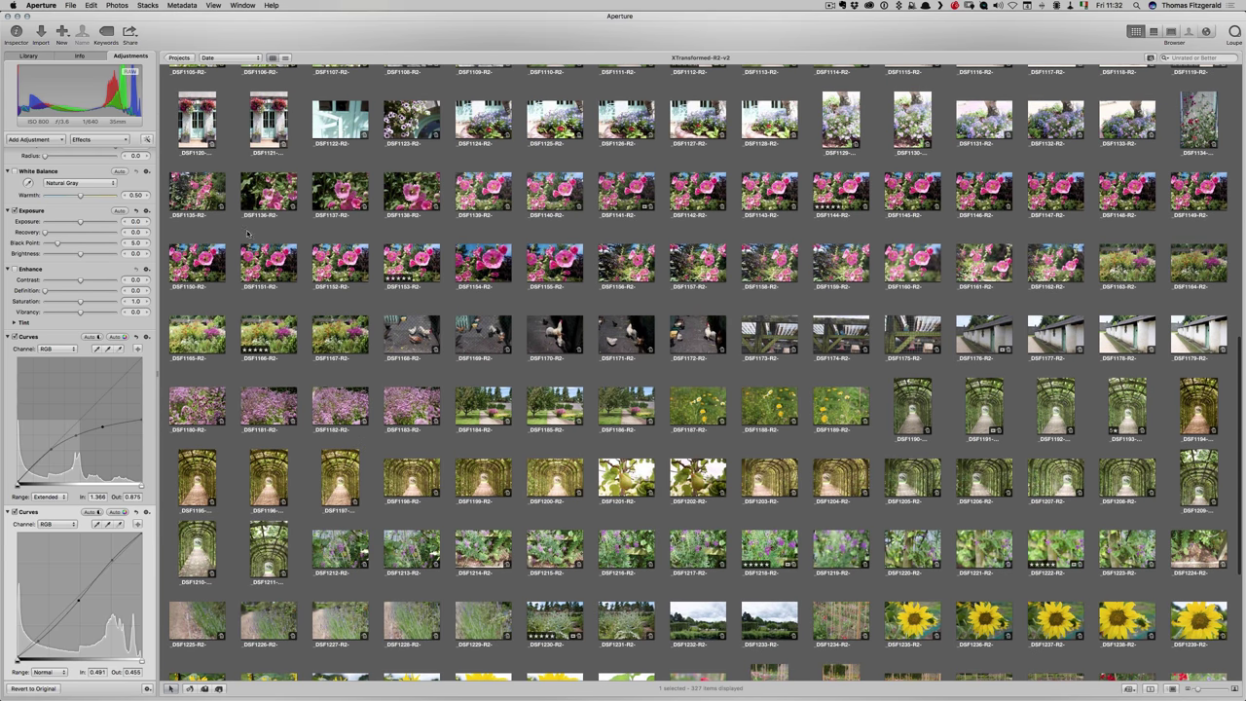
drag(250, 234, 1228, 188)
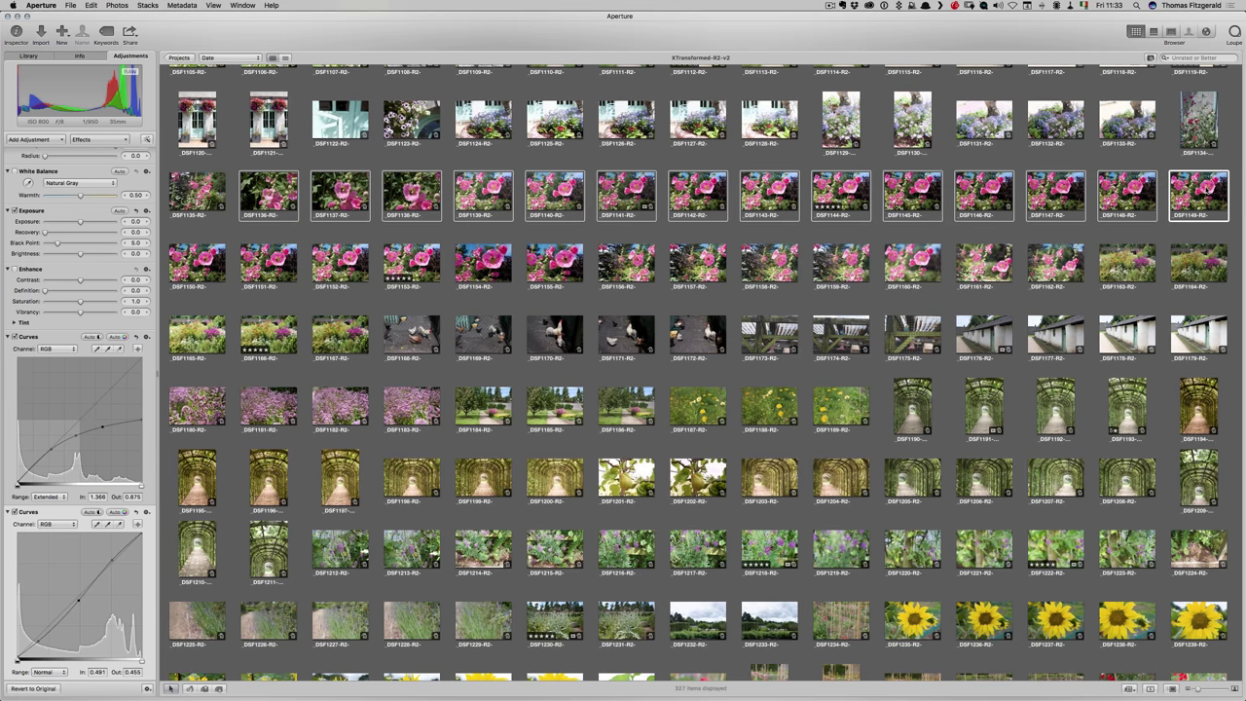
click(80, 57)
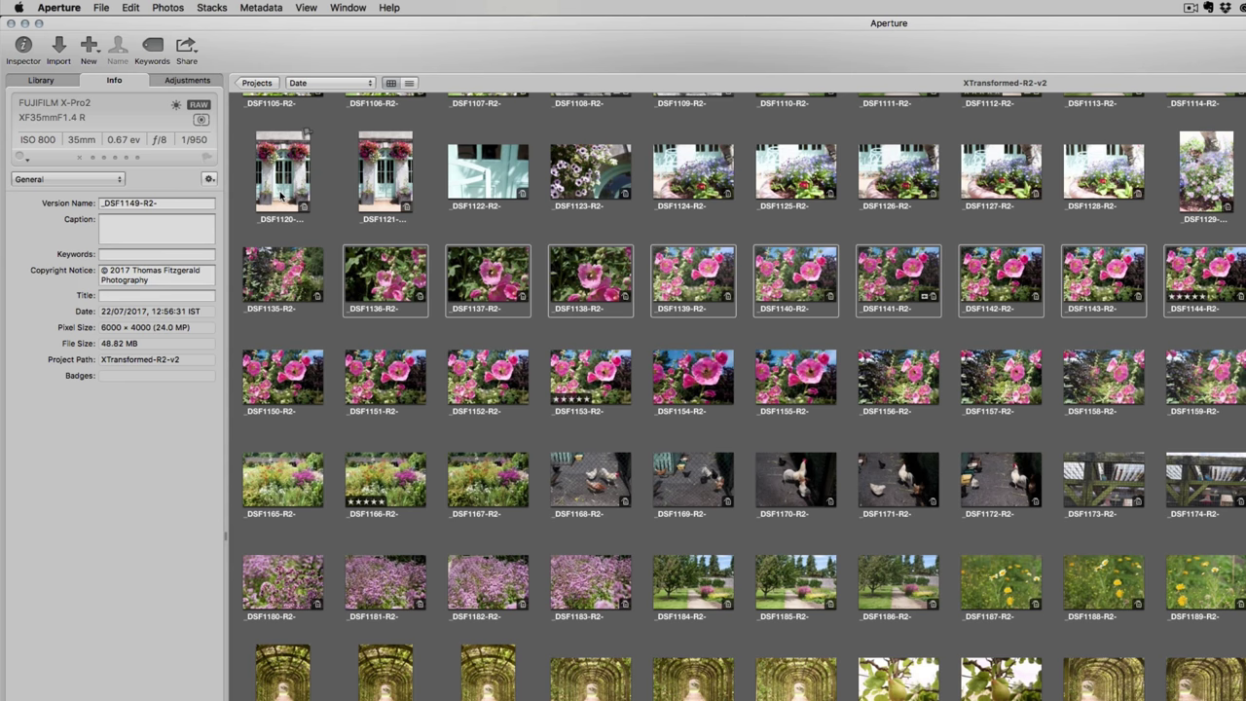
Preview the Caption & Keywords and then the Contact Sheet metadata views
click(64, 179)
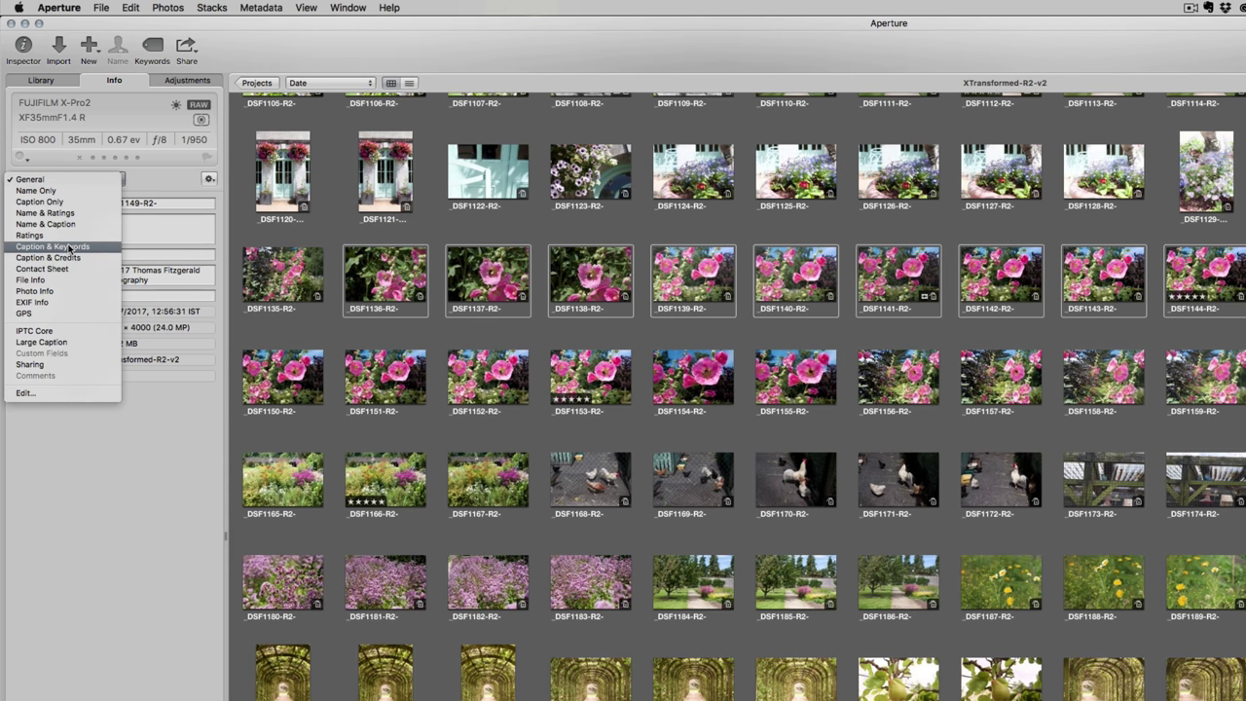
click(70, 247)
click(72, 181)
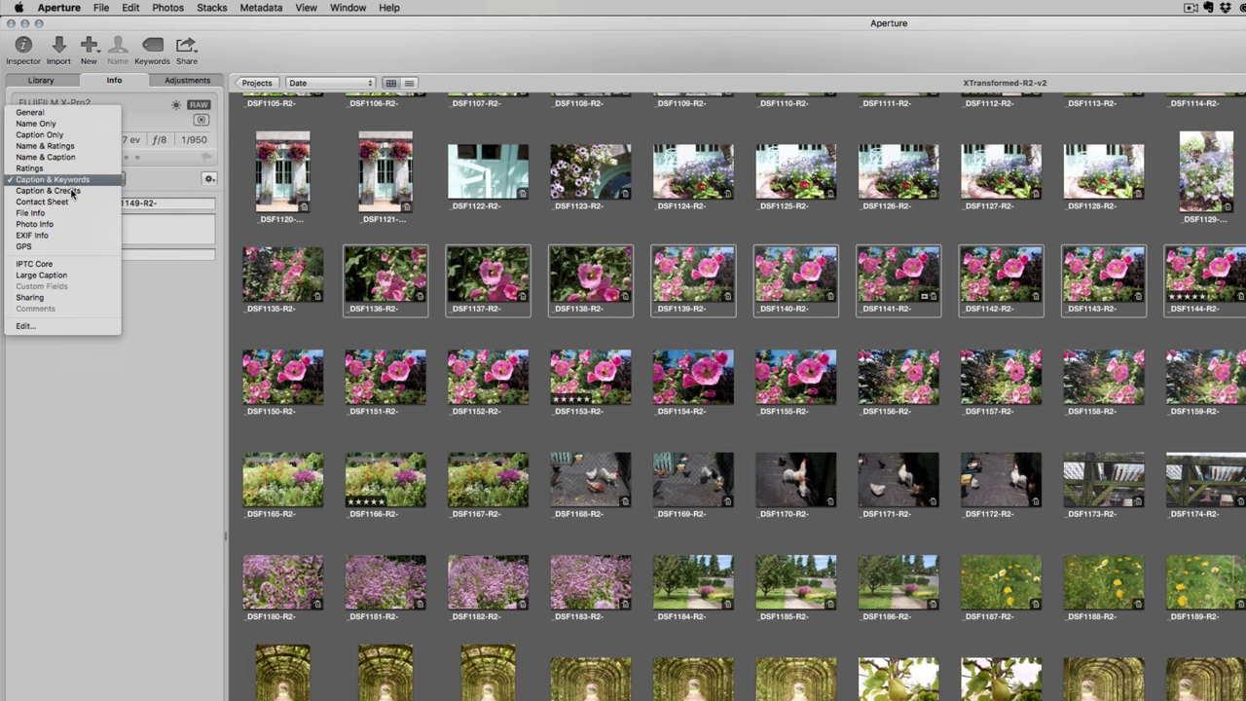
click(74, 201)
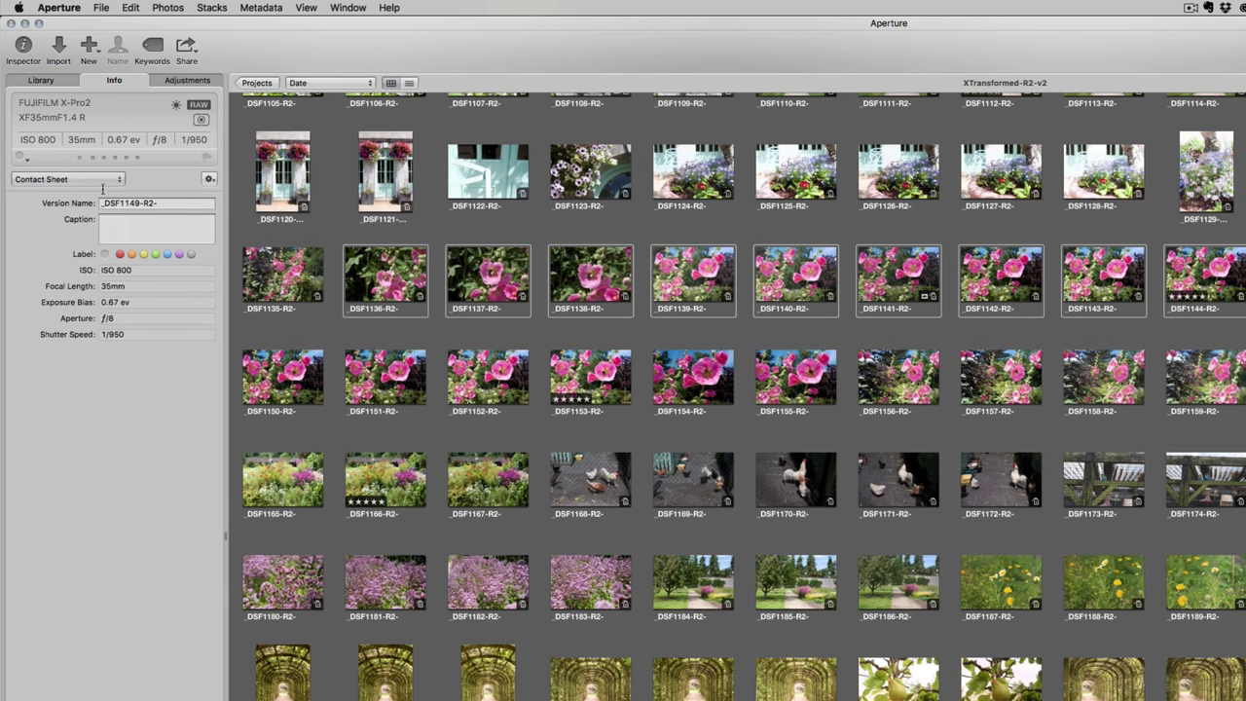
Add the Camera Model and Color Model fields to the Contact Sheet metadata view
click(99, 179)
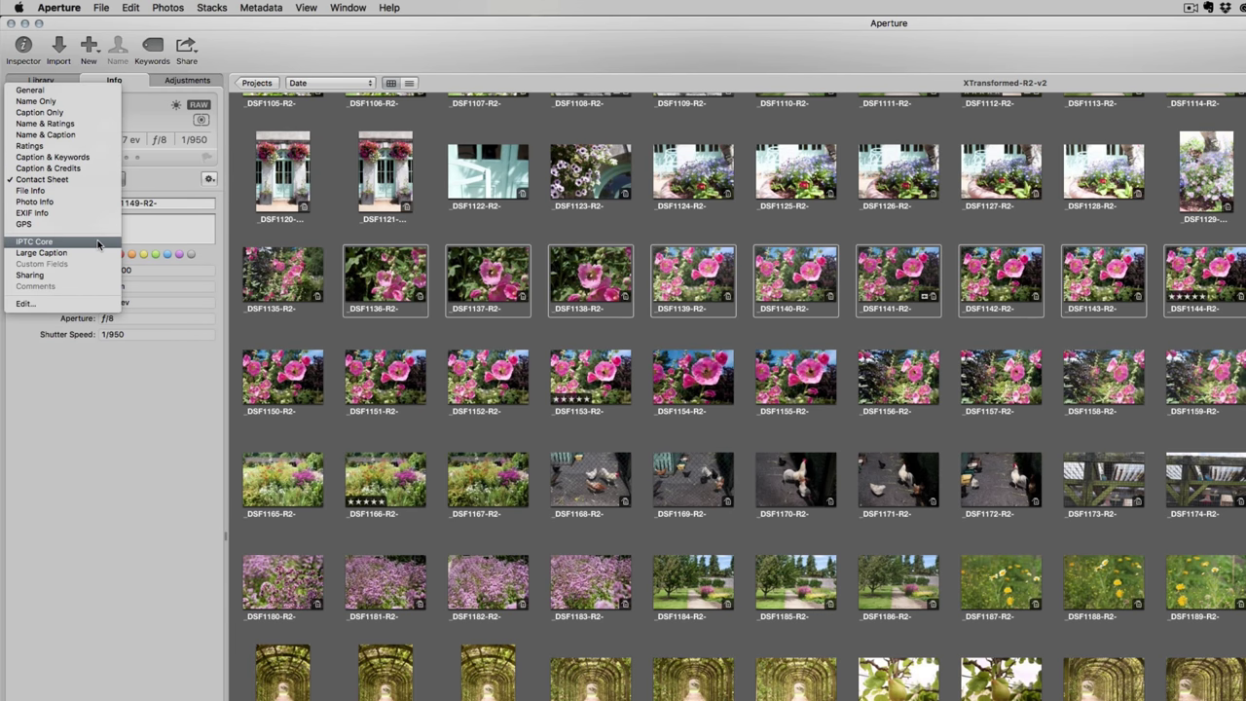
click(77, 305)
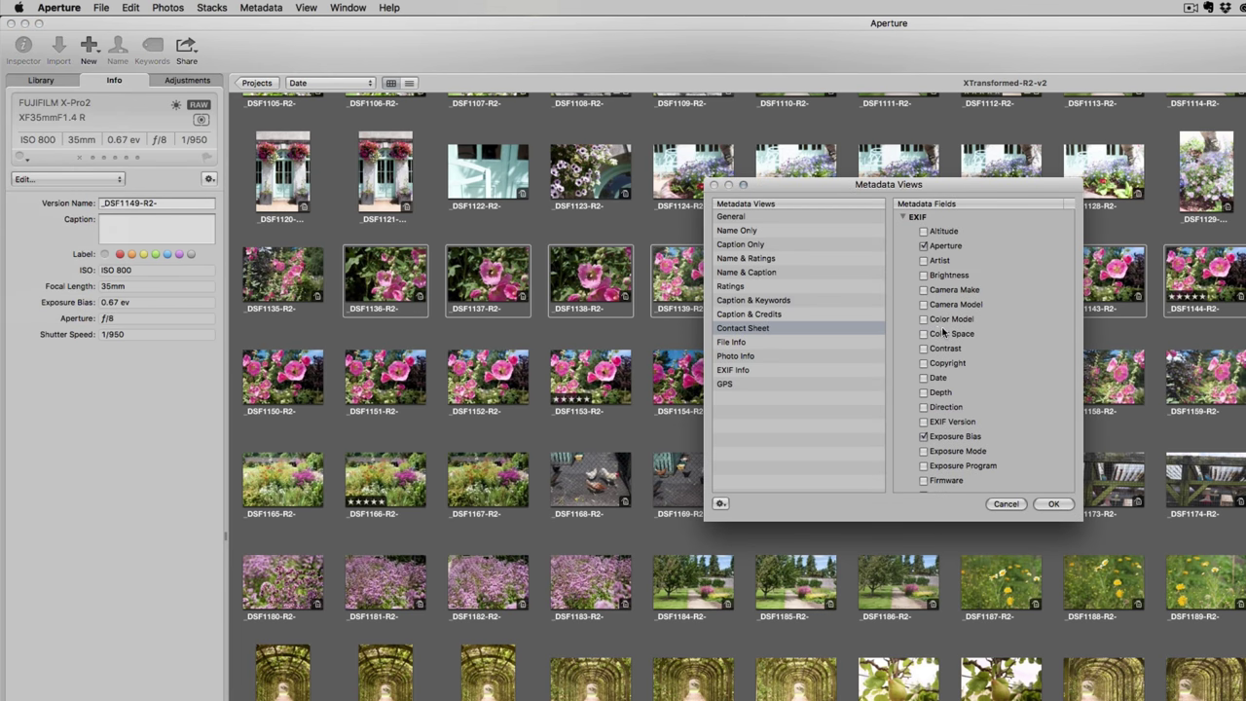
click(944, 320)
click(949, 304)
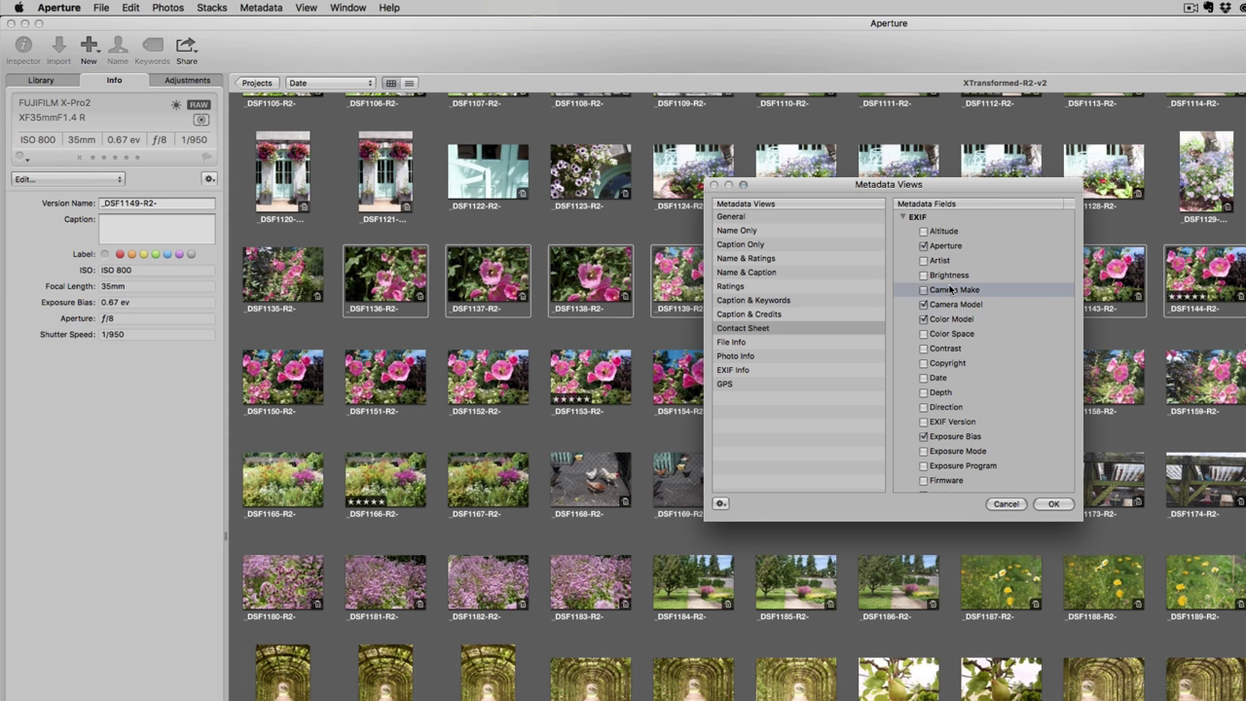
scroll(952, 305, down, 5)
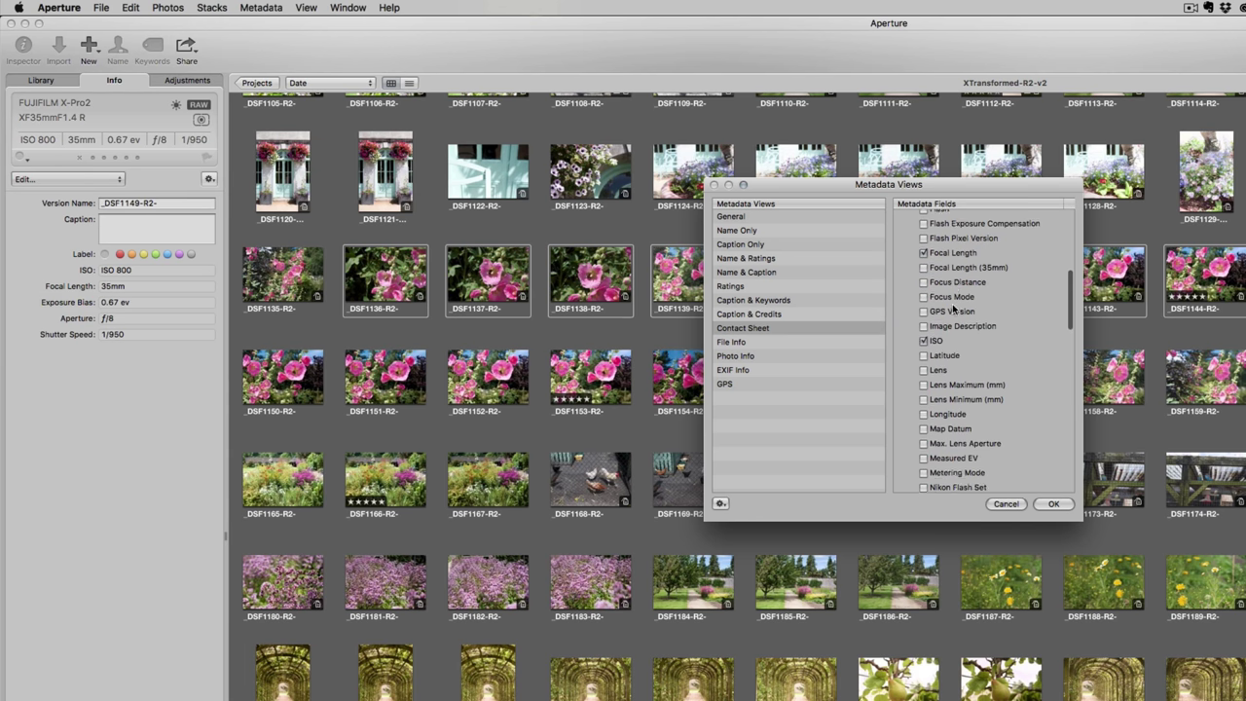
scroll(952, 310, down, 10)
Switch the metadata display to EXIF Info and review the photo's EXIF fields
click(730, 343)
click(740, 371)
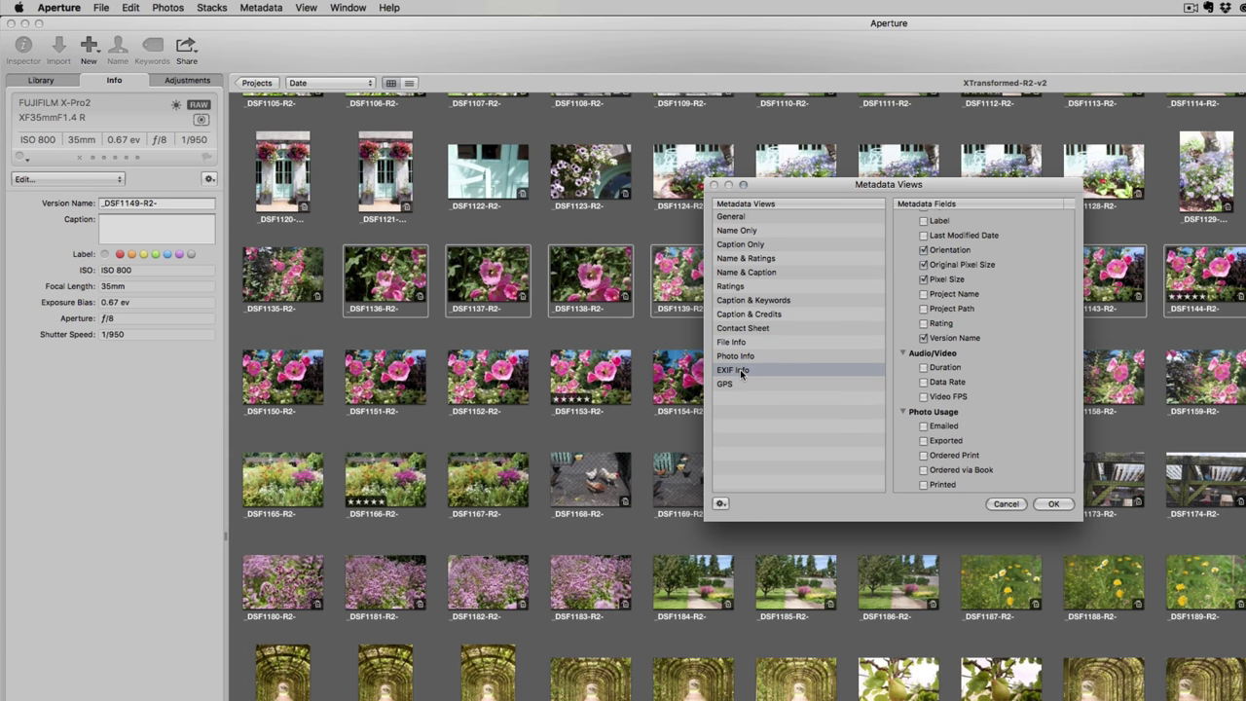
click(1059, 504)
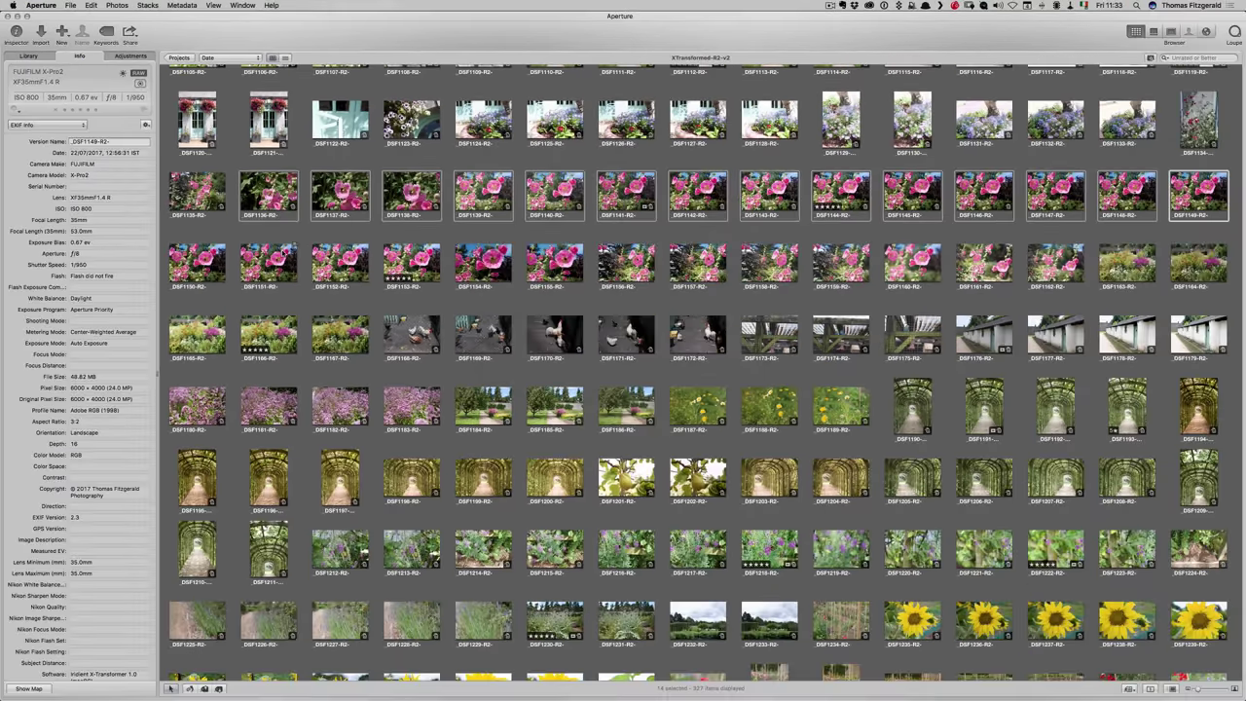
scroll(58, 222, down, 5)
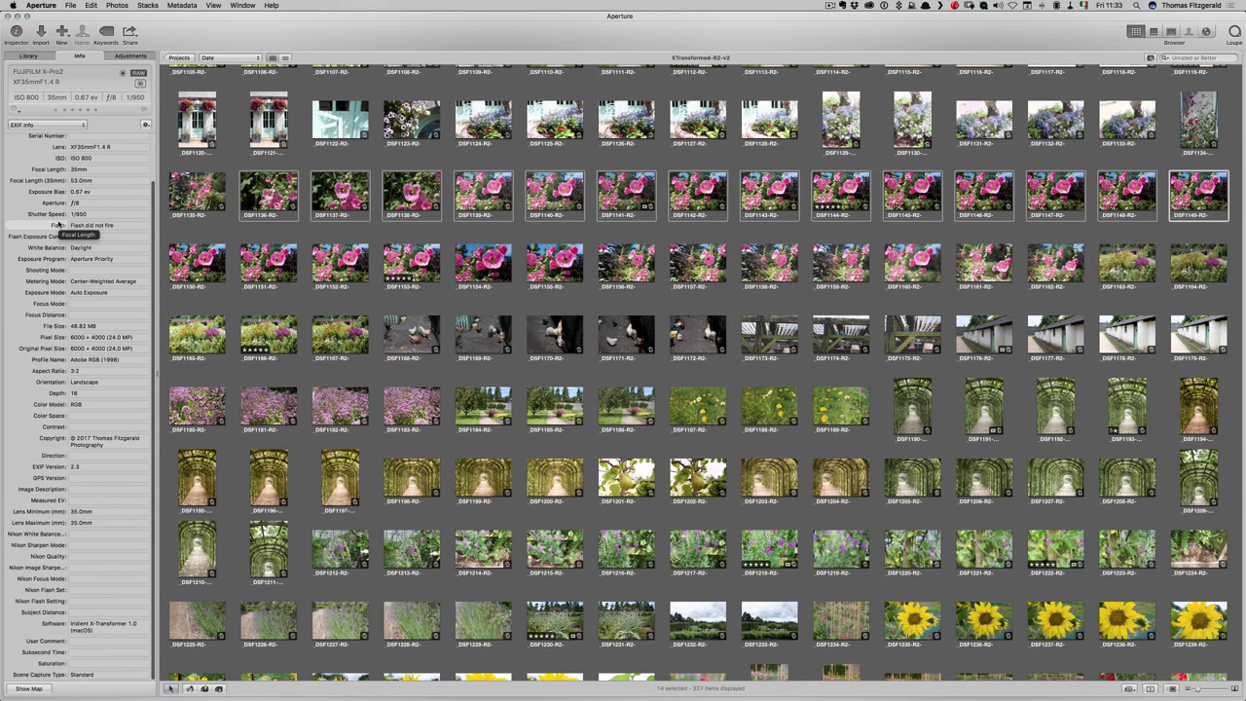
scroll(57, 223, up, 1)
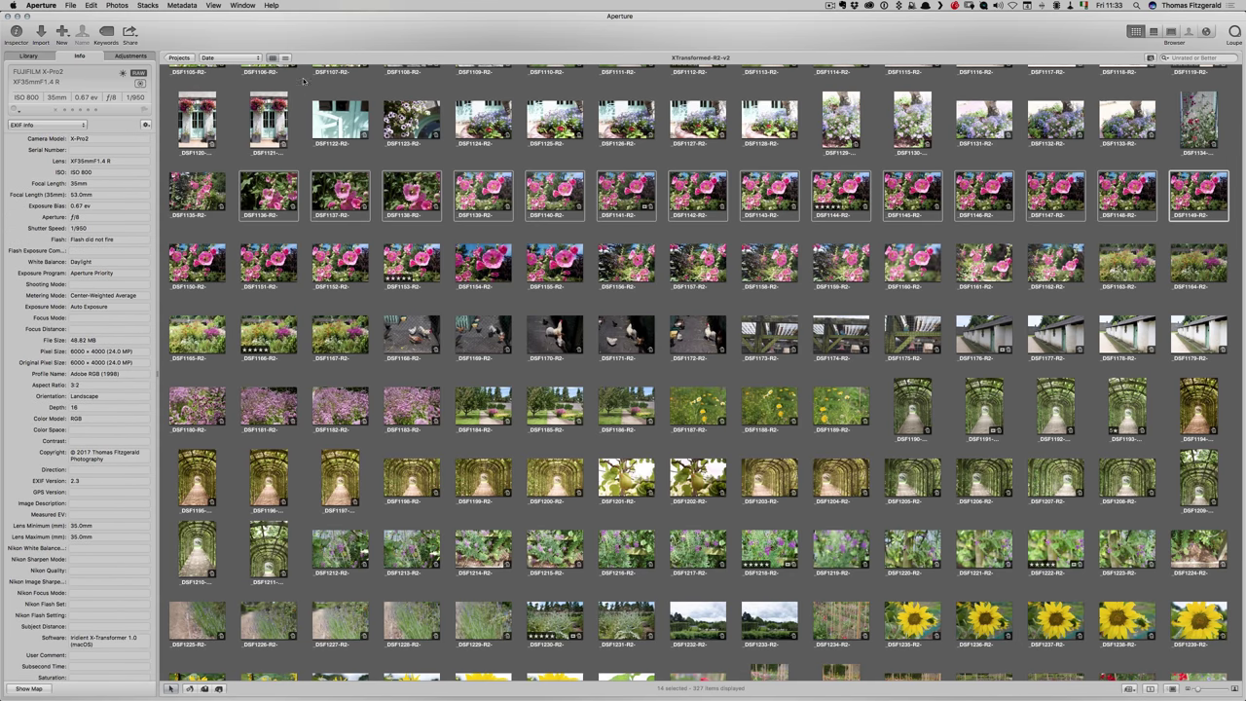
click(182, 5)
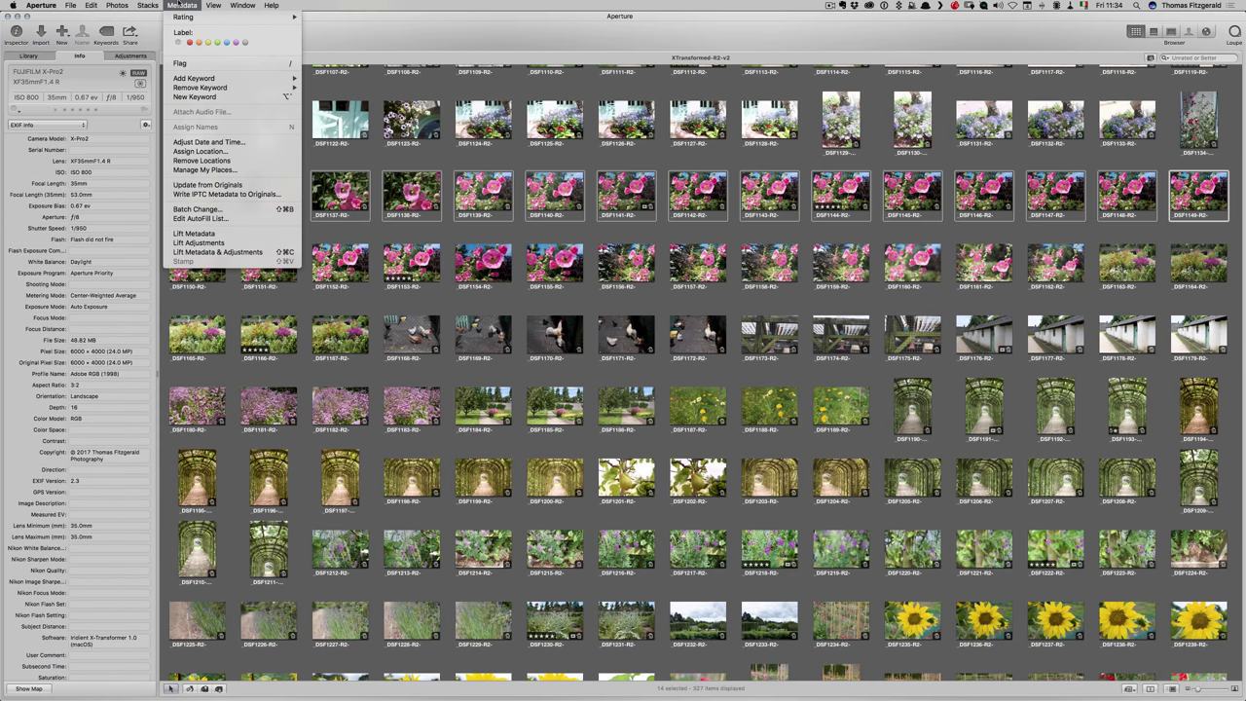
Batch Change the caption of the 14 selected hollyhock photos to 'Purple Flowers'
click(180, 4)
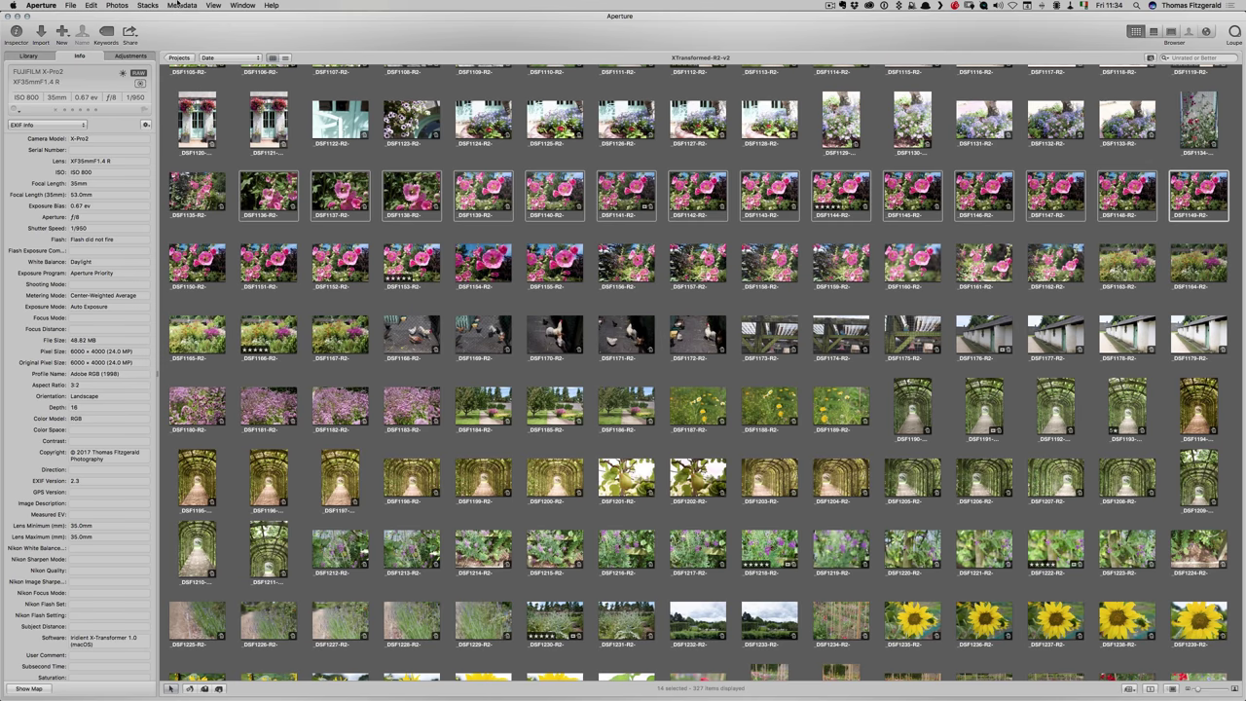
click(180, 4)
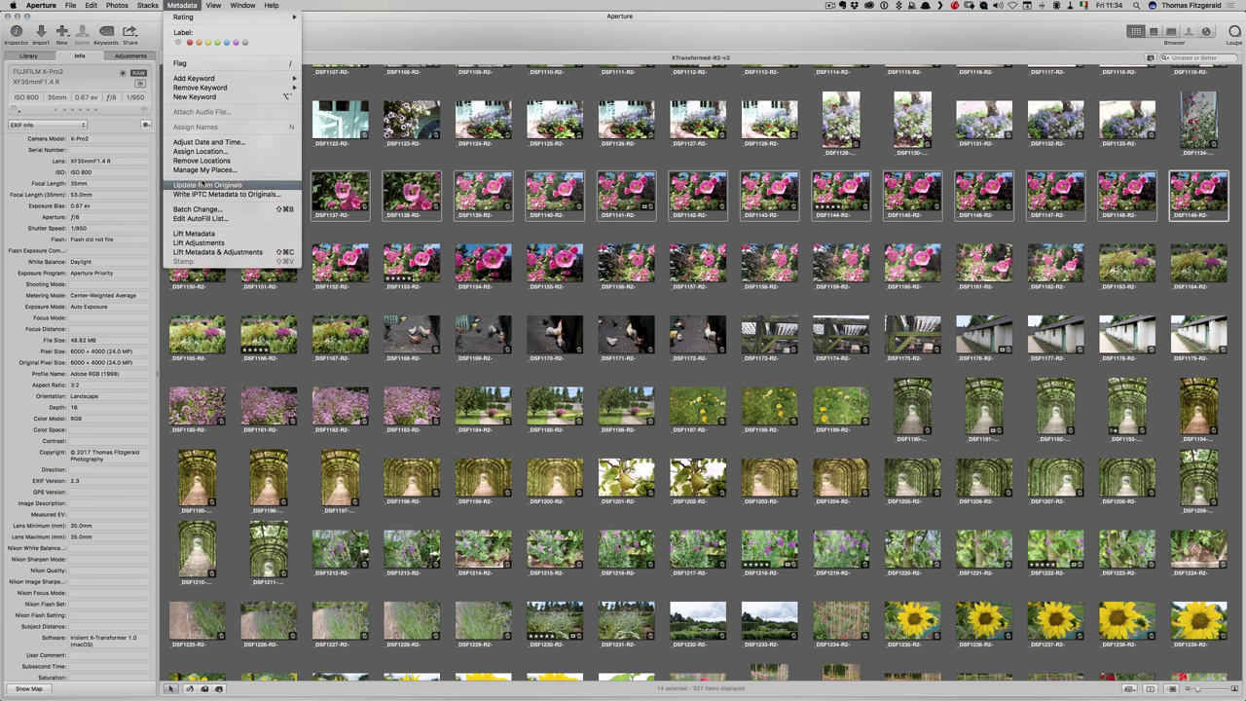
click(199, 209)
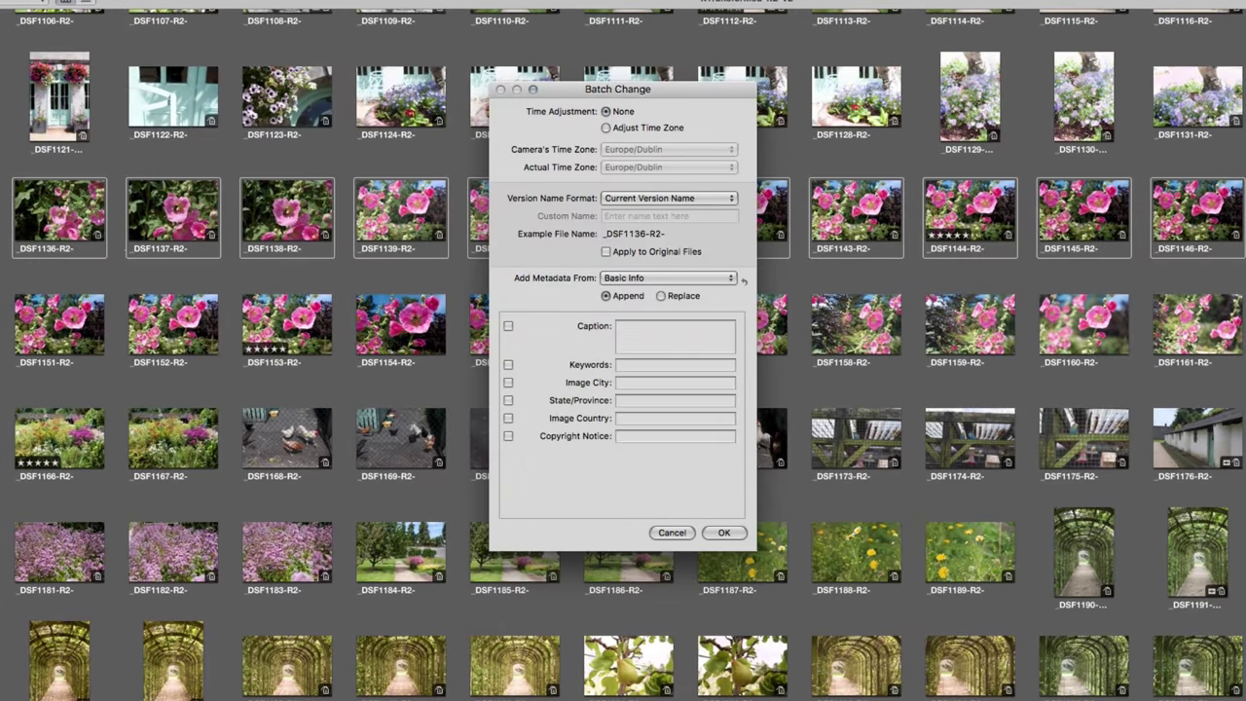
click(508, 325)
click(687, 338)
text(Purple )
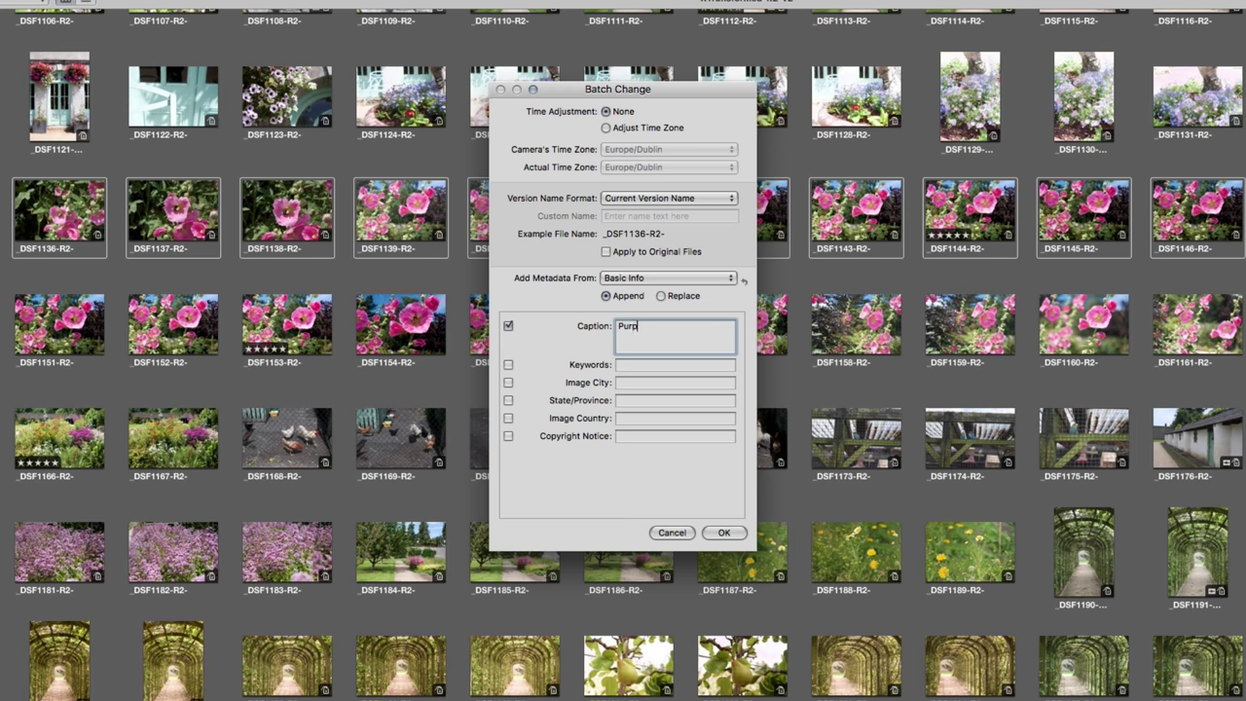
text(Flowers)
click(732, 535)
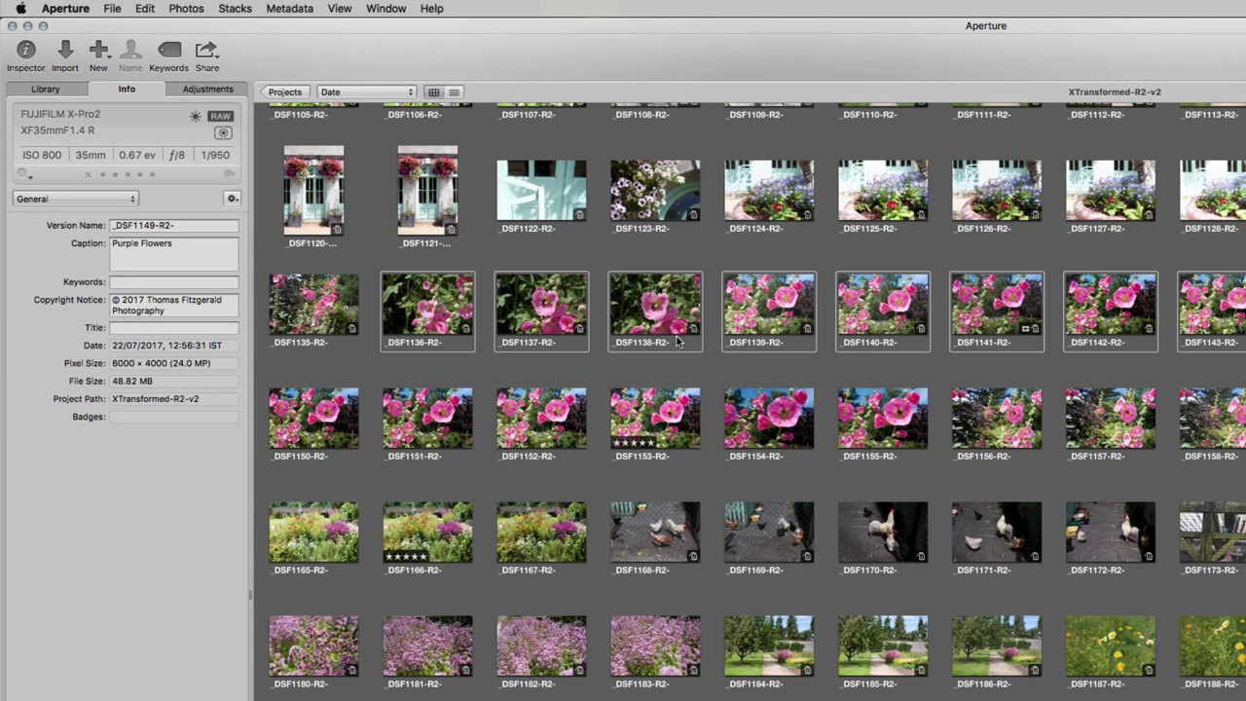
Clear the selection and select photos DSF1137 and DSF1138
click(664, 371)
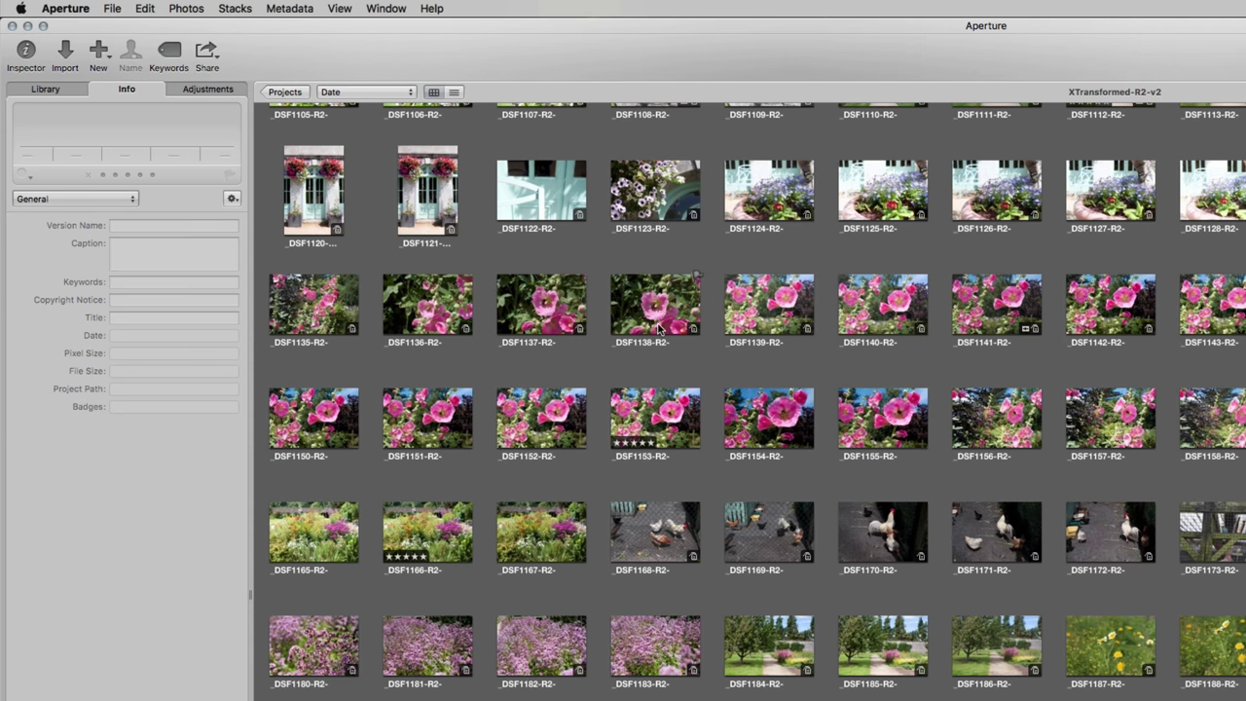
click(557, 322)
shift+click(671, 292)
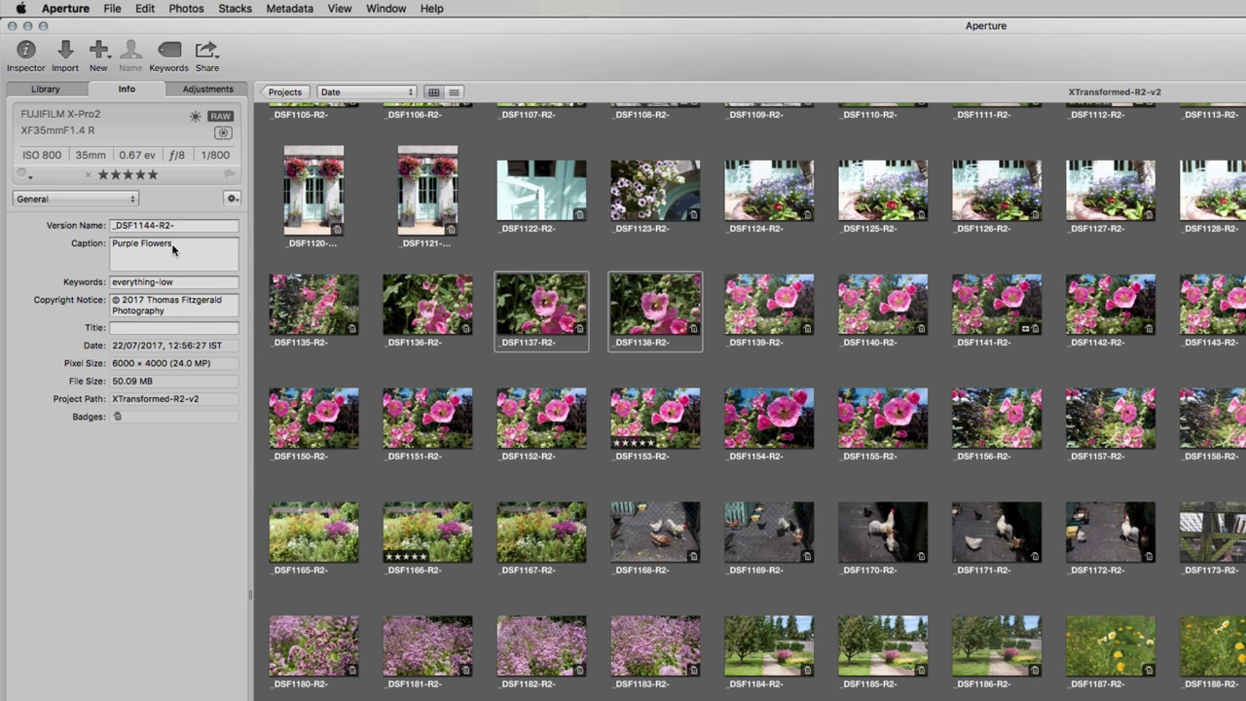
Append 'Bee buzzing around' to the selected photos' captions with Batch Change
click(276, 8)
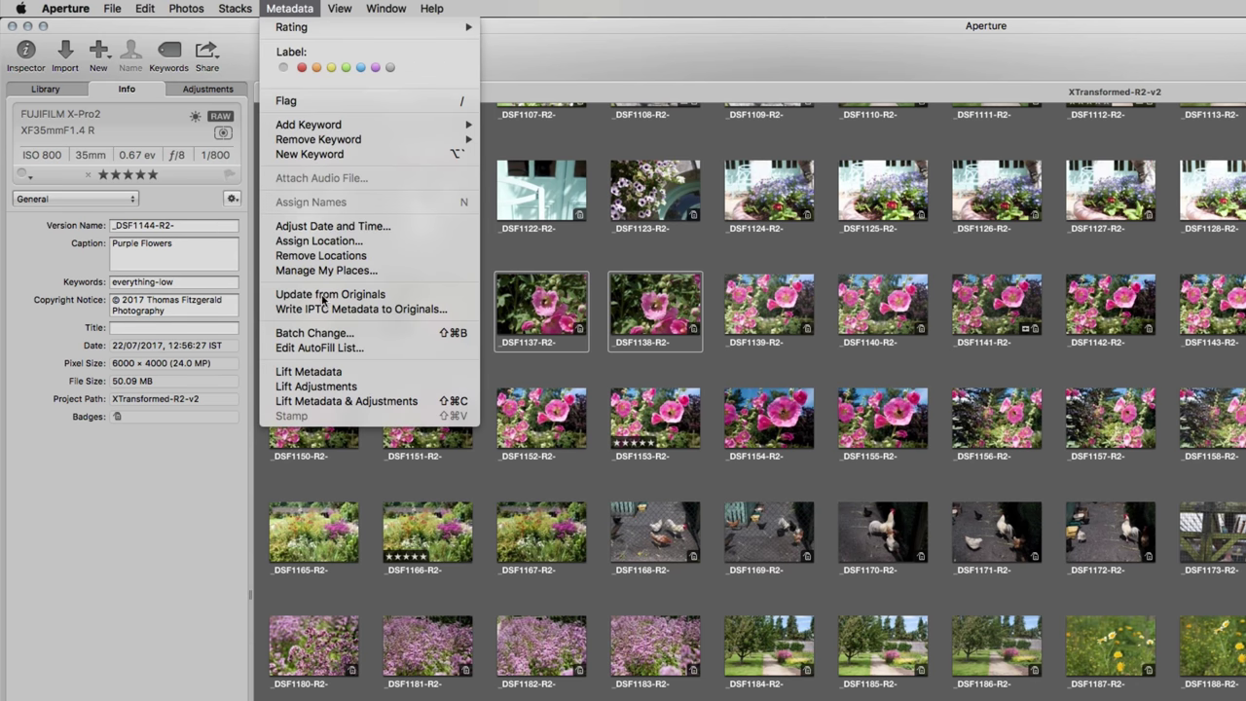
click(327, 334)
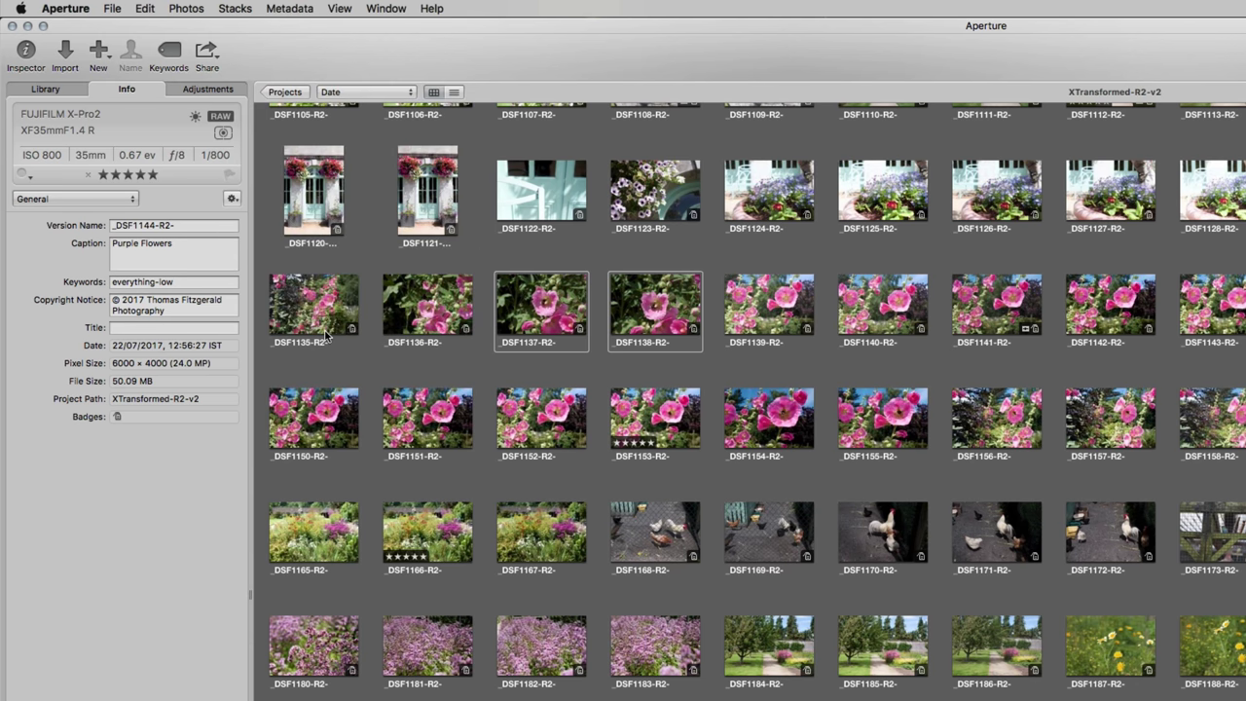
click(1020, 433)
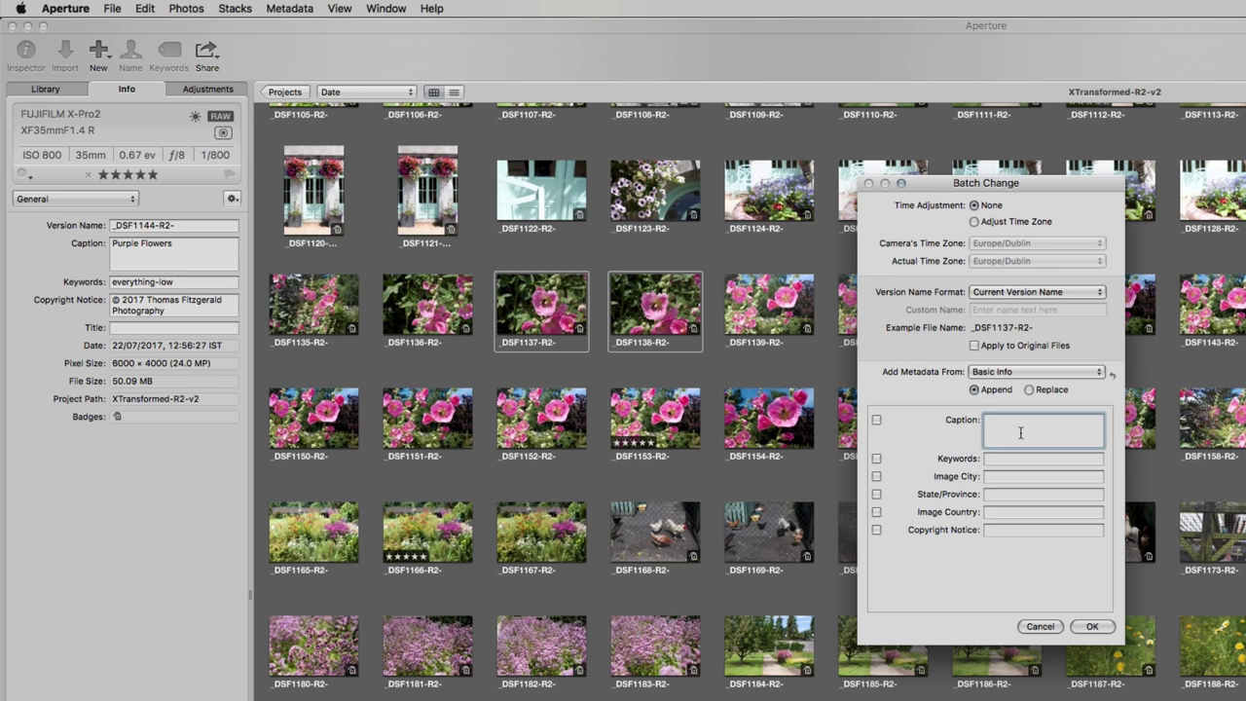
text(Bee buzzing around)
click(877, 419)
click(1092, 626)
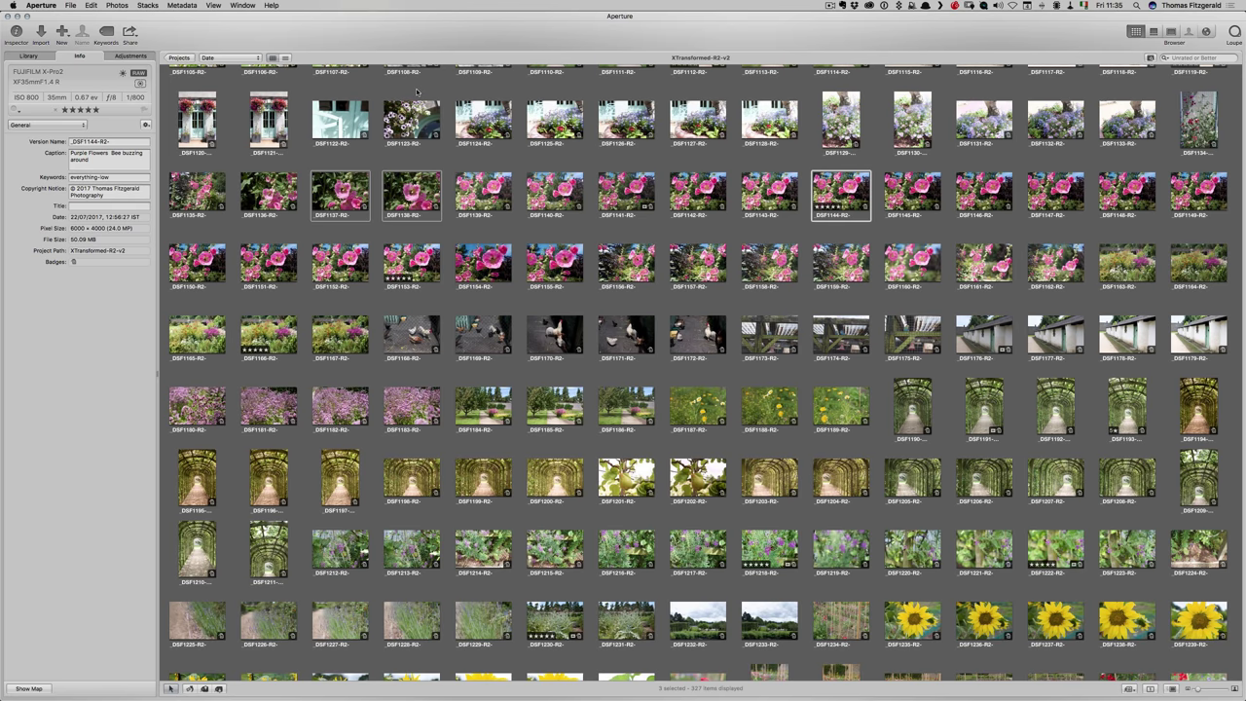
From the Library, deselect all and open the bee-on-hollyhock photo full size in the Viewer
click(29, 56)
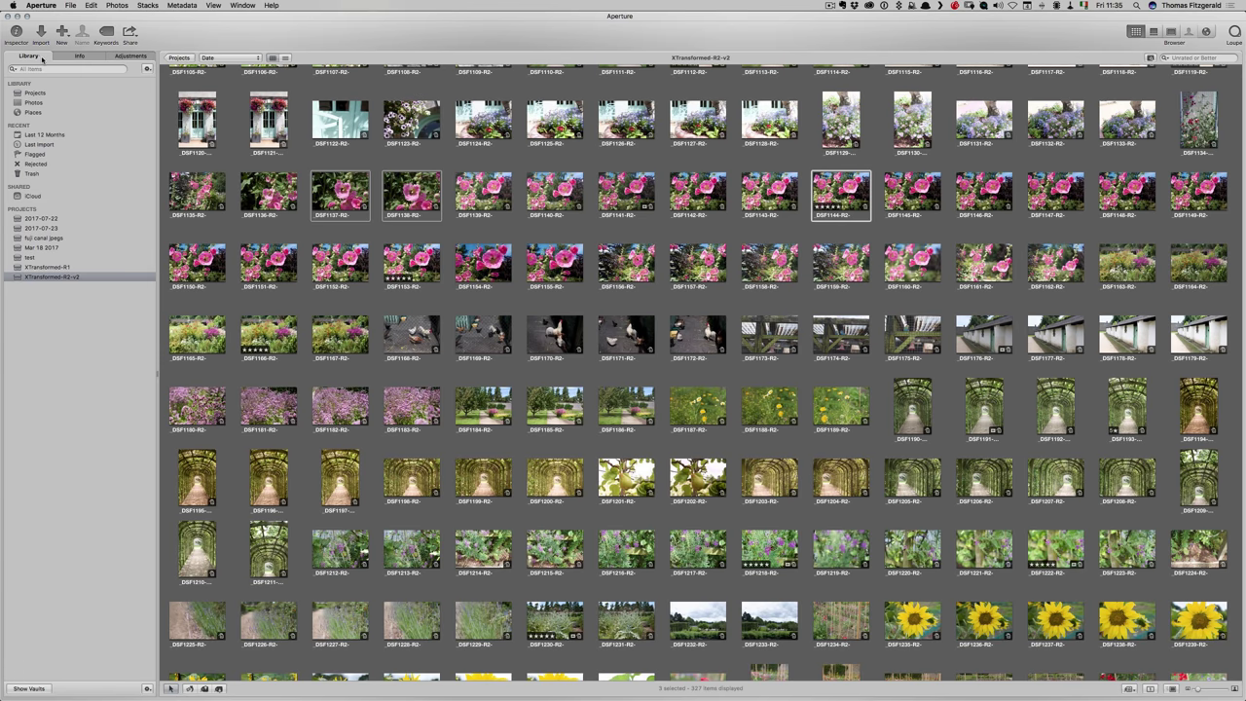
click(476, 161)
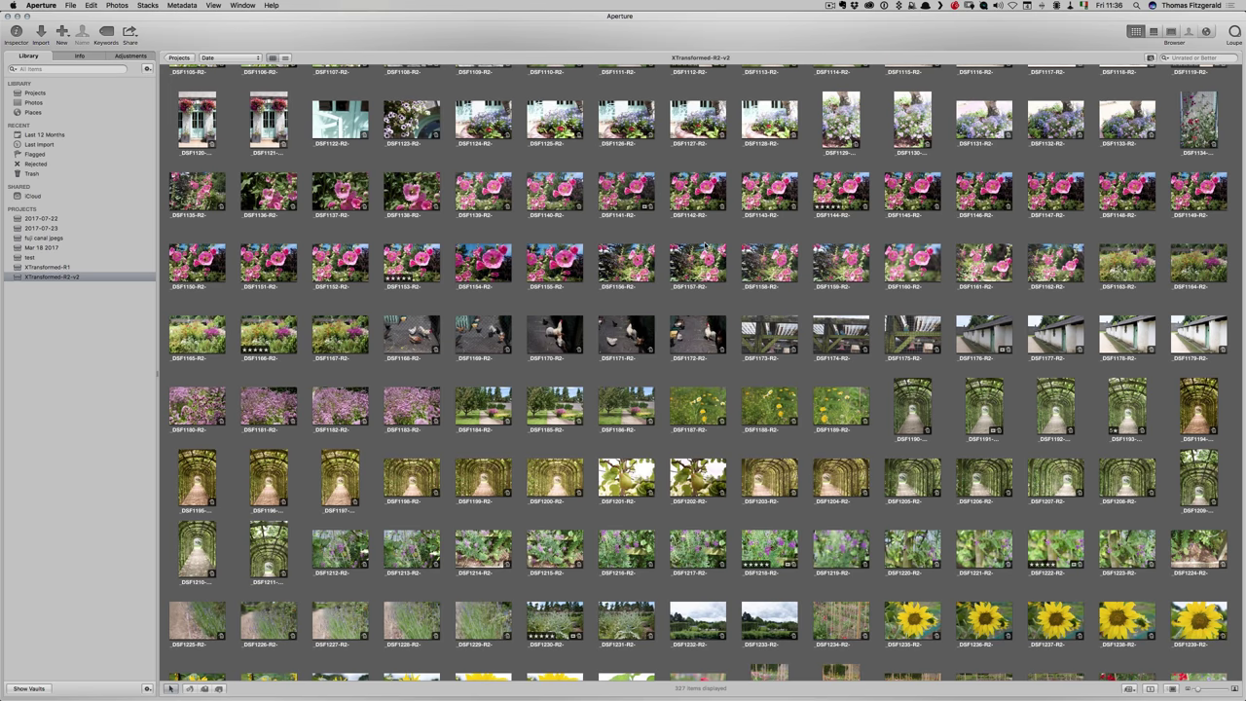
double_click(630, 215)
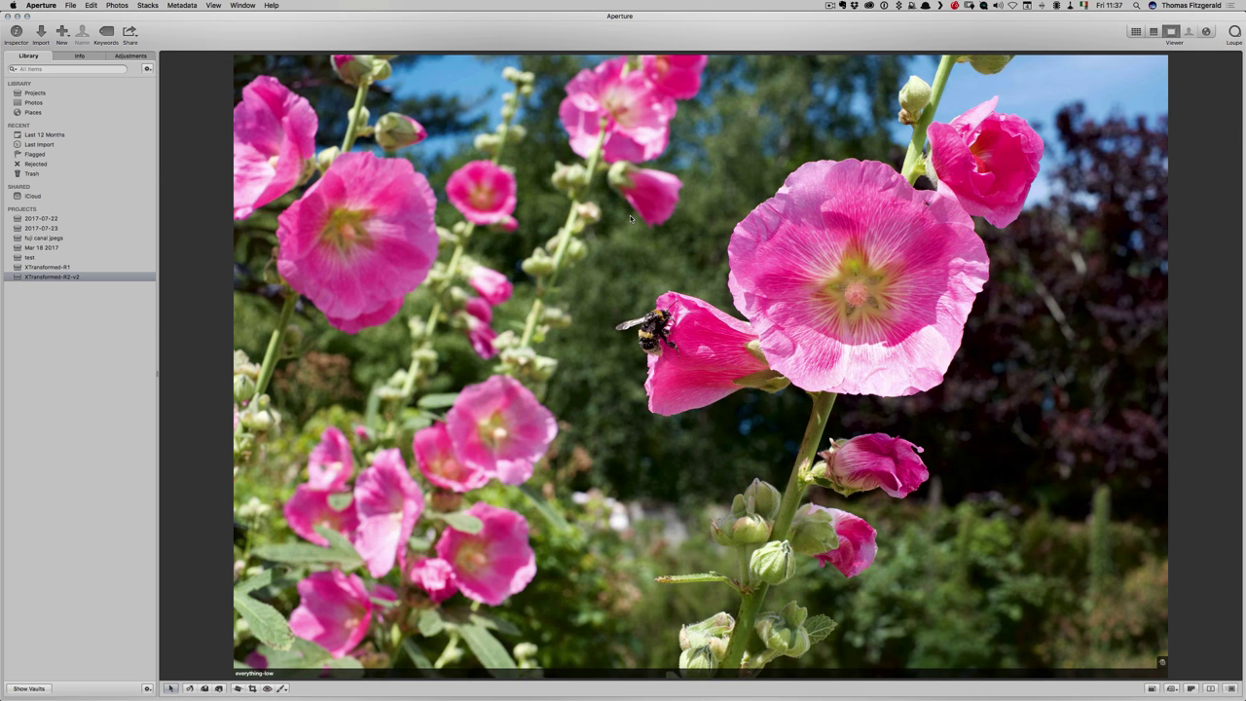